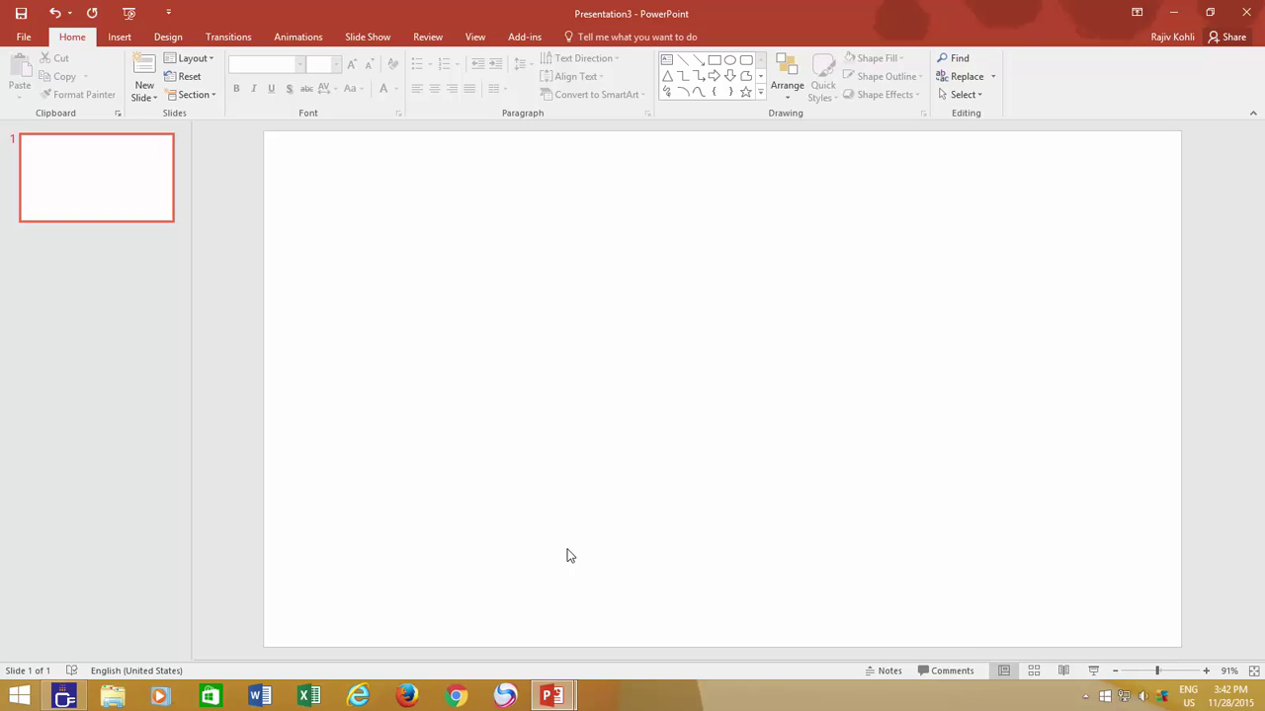
# Turn on 'Display smart guides when shapes are aligned' in the Grid and Guides settings
pyautogui.click(474, 37)
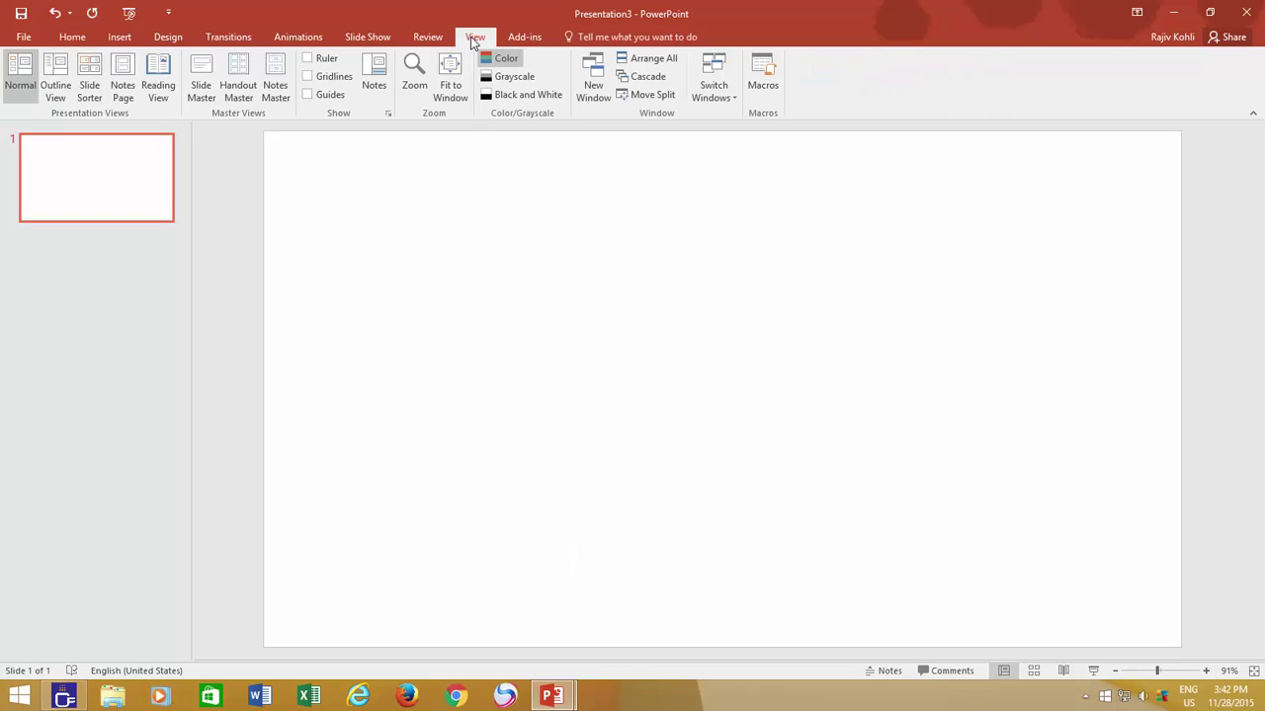
pyautogui.click(388, 114)
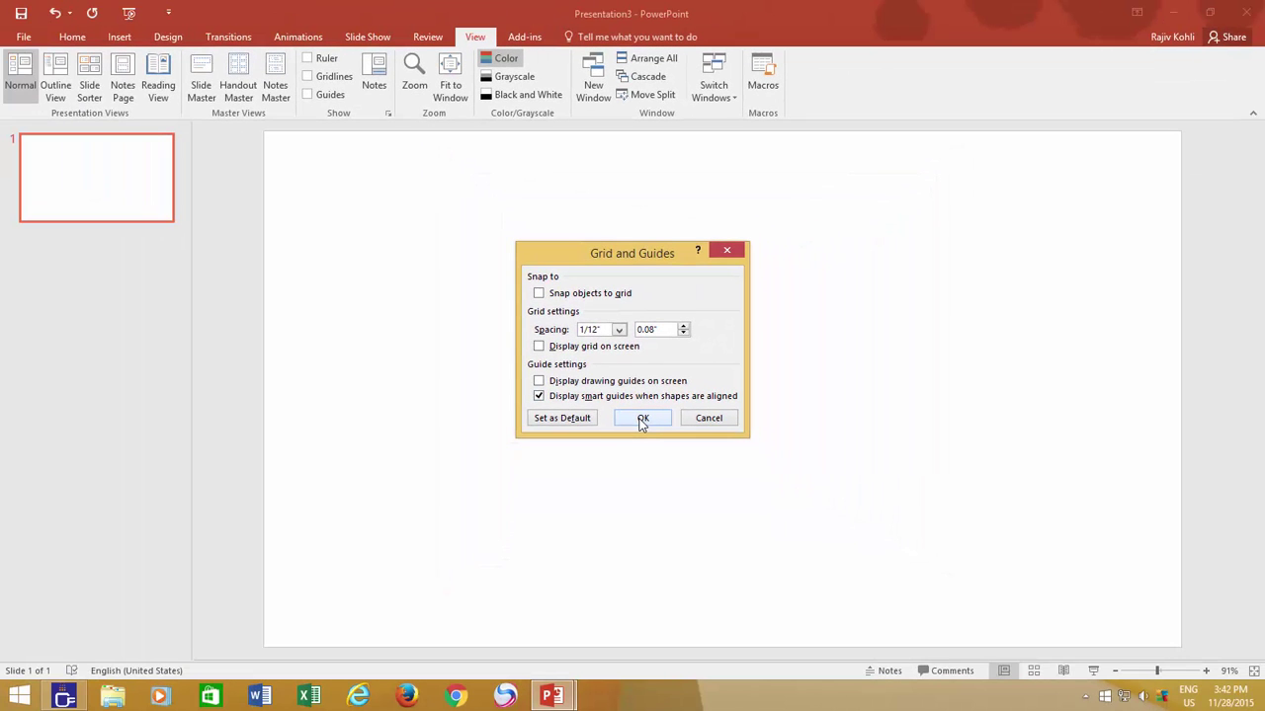
pyautogui.click(641, 419)
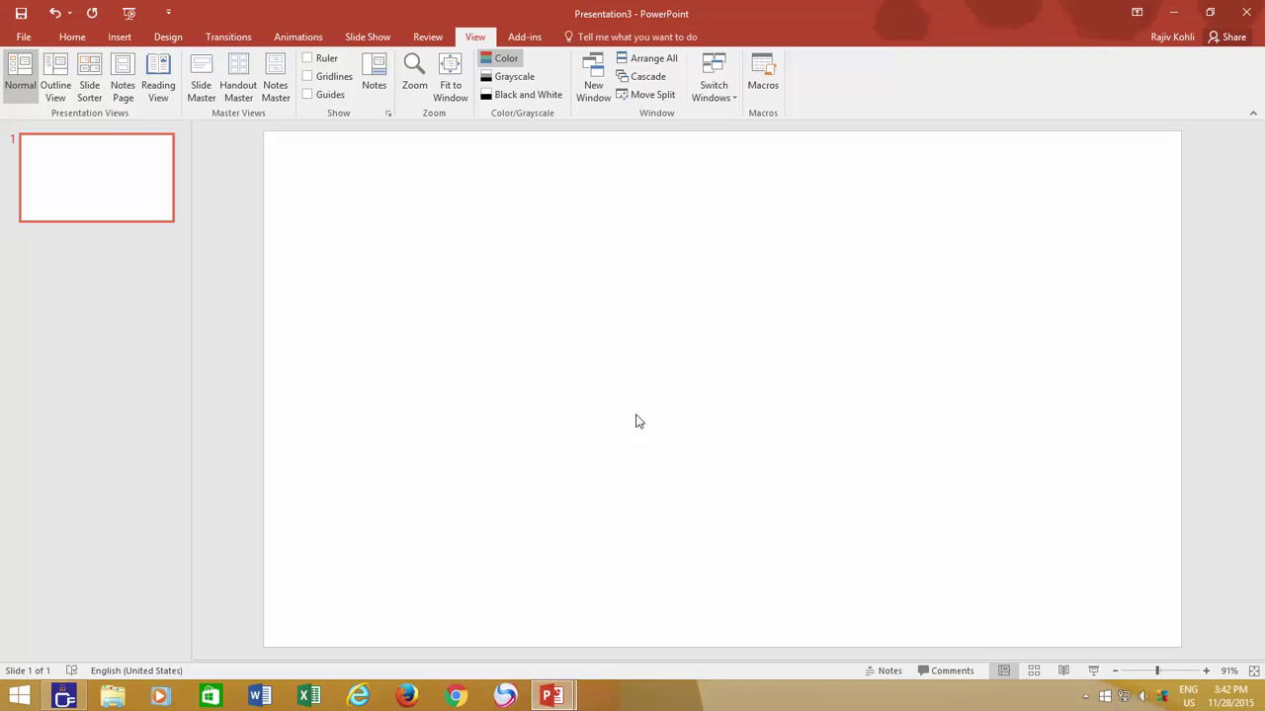
# Draw a blue rectangle on the slide's left and an isosceles triangle to its right
pyautogui.click(126, 39)
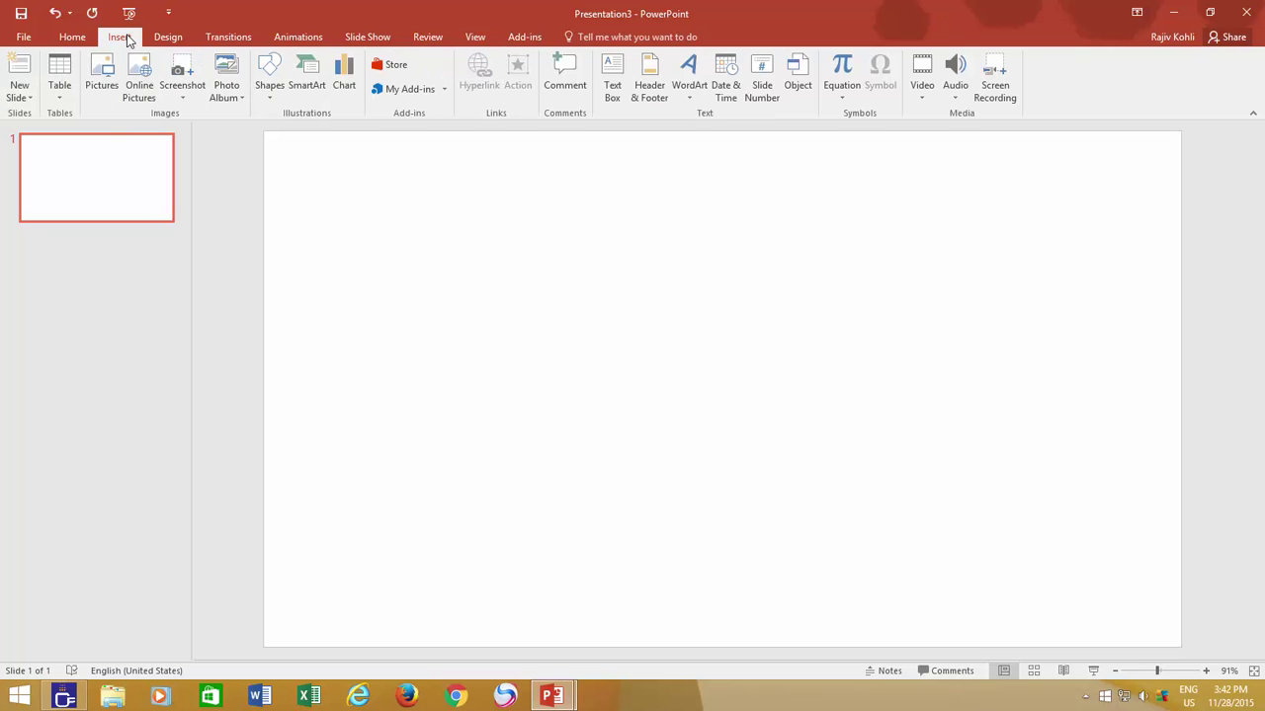
pyautogui.click(277, 89)
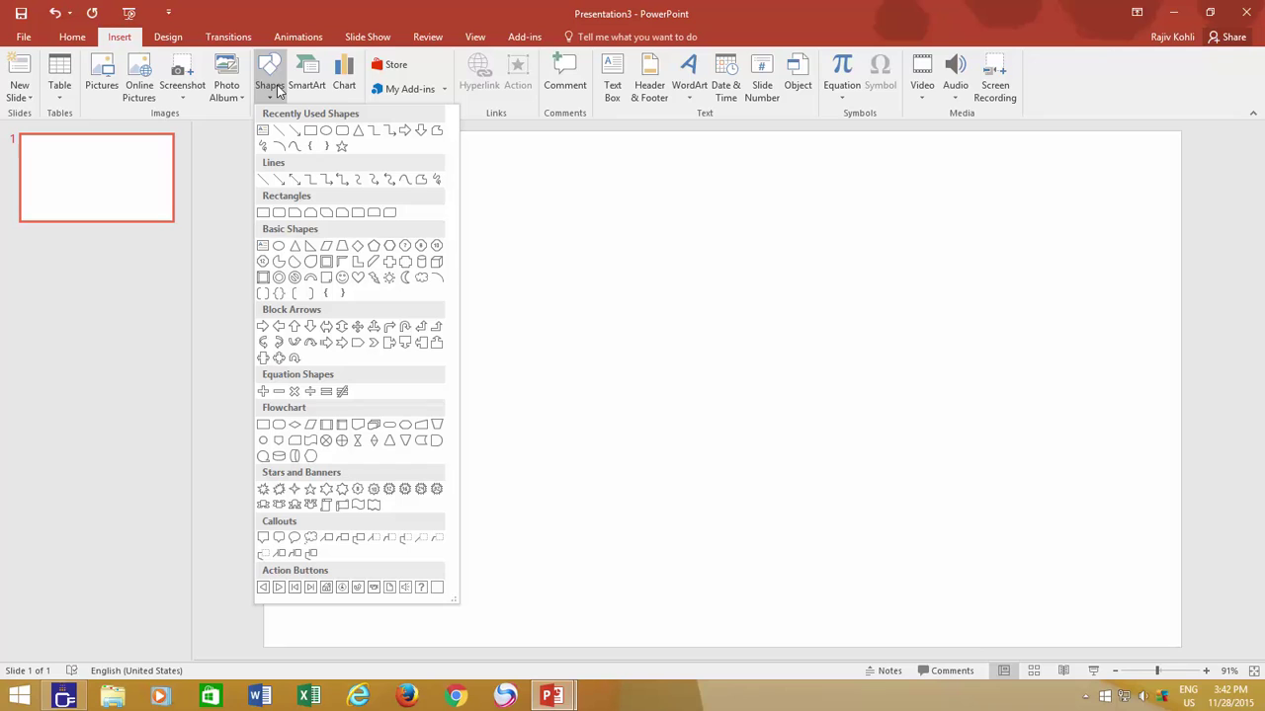
pyautogui.click(310, 129)
pyautogui.moveTo(348, 232)
pyautogui.mouseDown()
pyautogui.moveTo(433, 320)
pyautogui.moveTo(524, 369)
pyautogui.mouseUp()
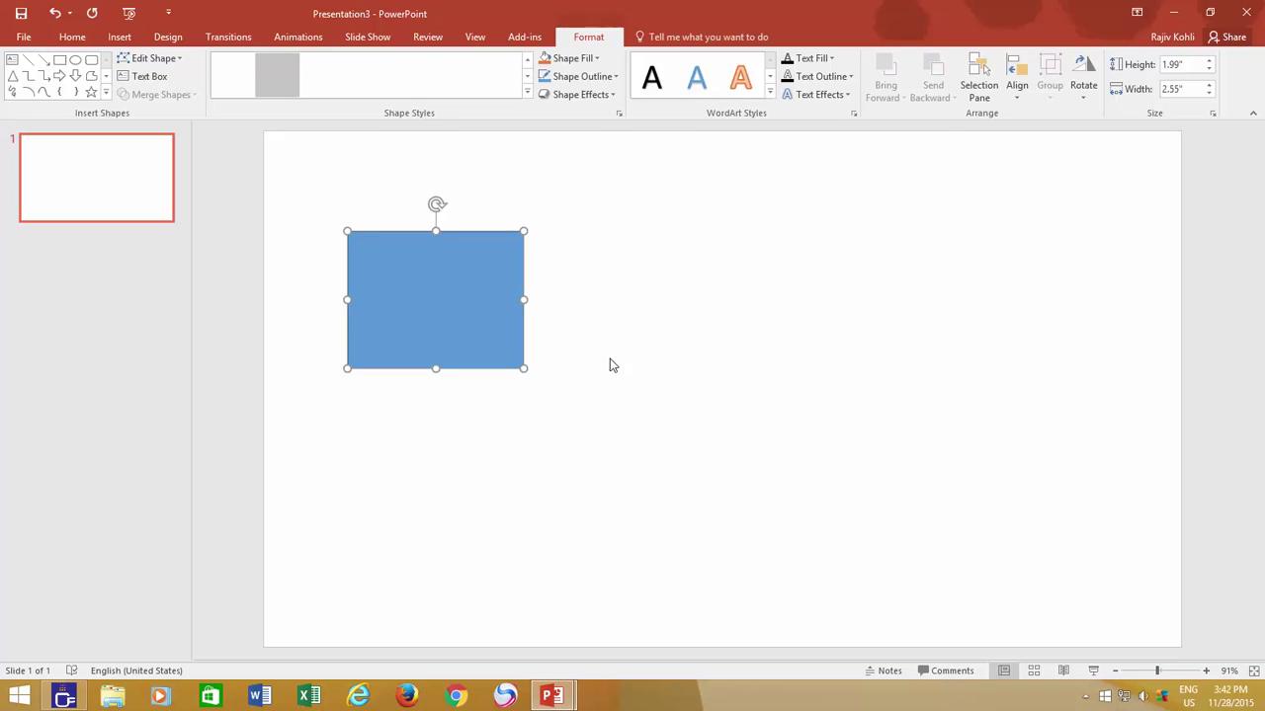
pyautogui.click(641, 352)
pyautogui.click(120, 37)
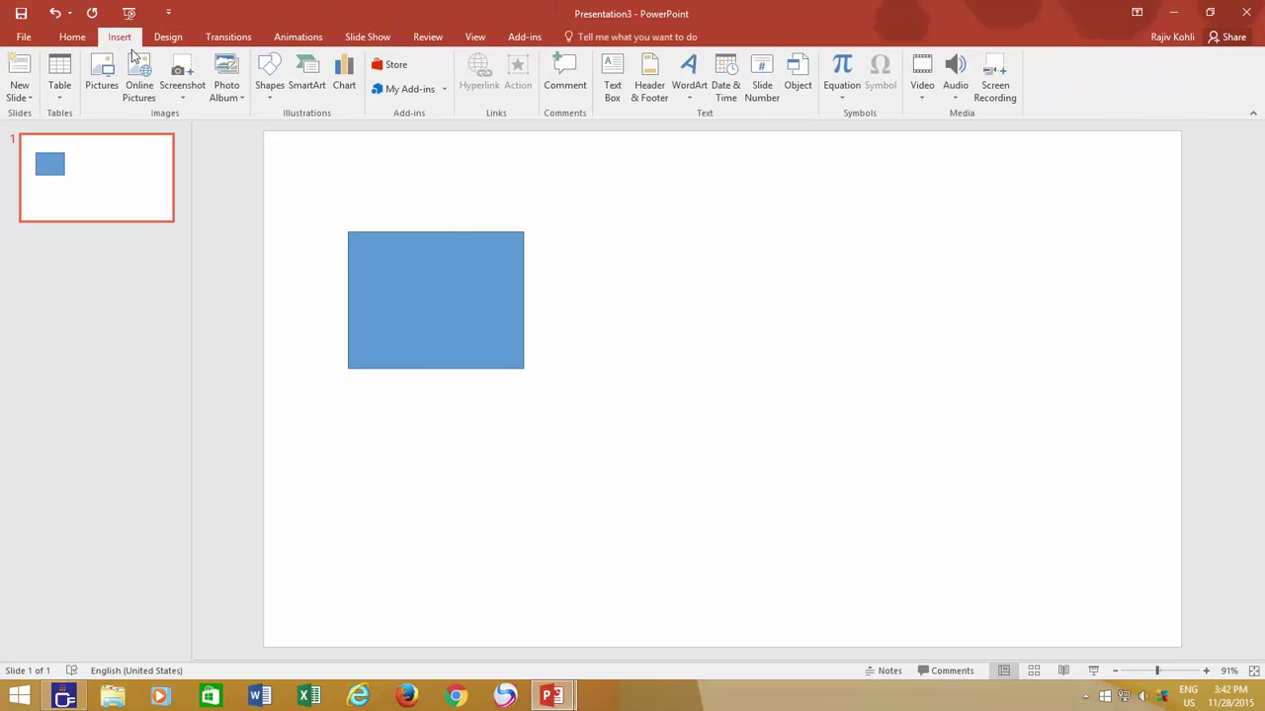
pyautogui.click(269, 79)
pyautogui.click(357, 130)
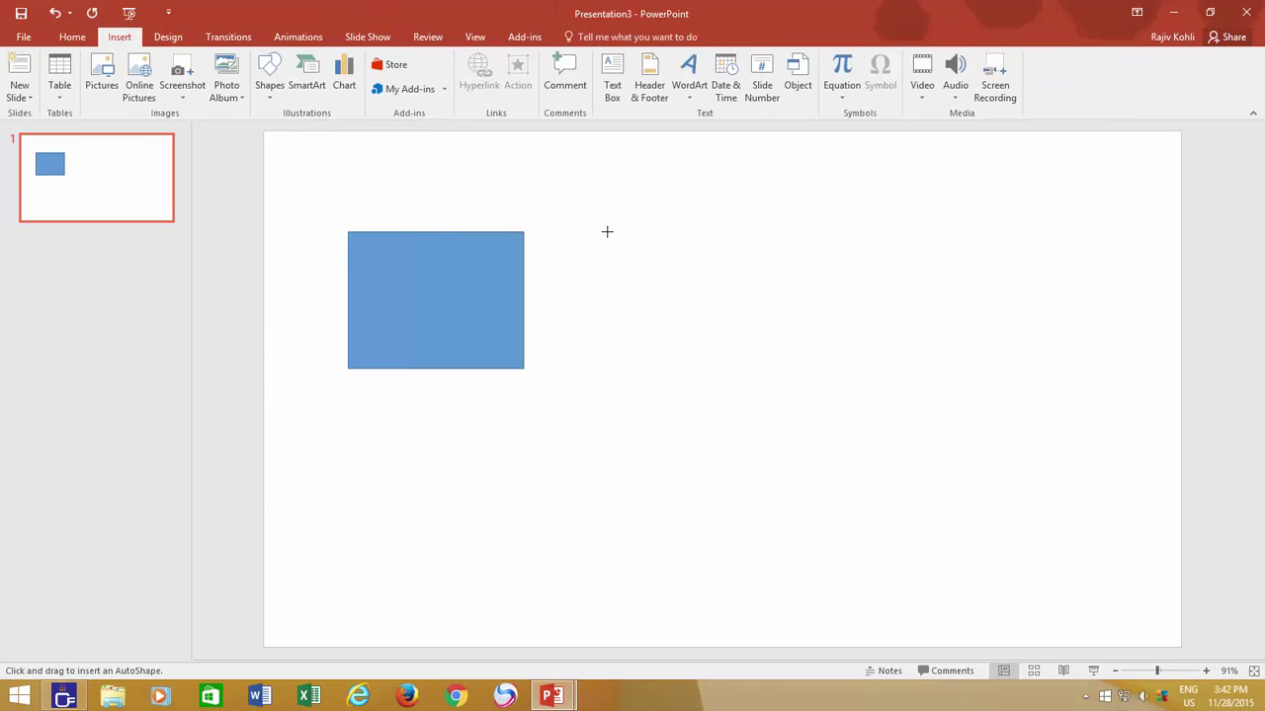
pyautogui.moveTo(606, 231); pyautogui.dragTo(705, 342)
# Add an oval and then a six-pointed star to the right, completing the row
pyautogui.click(119, 37)
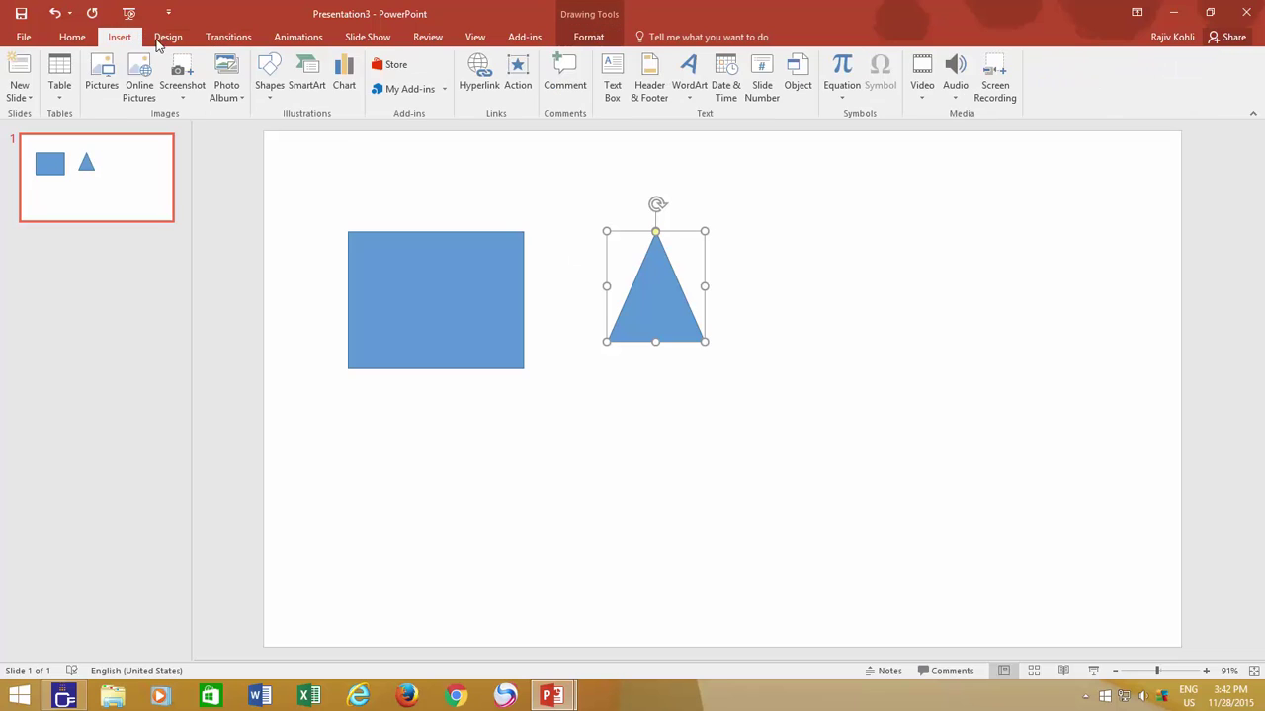
pyautogui.click(272, 79)
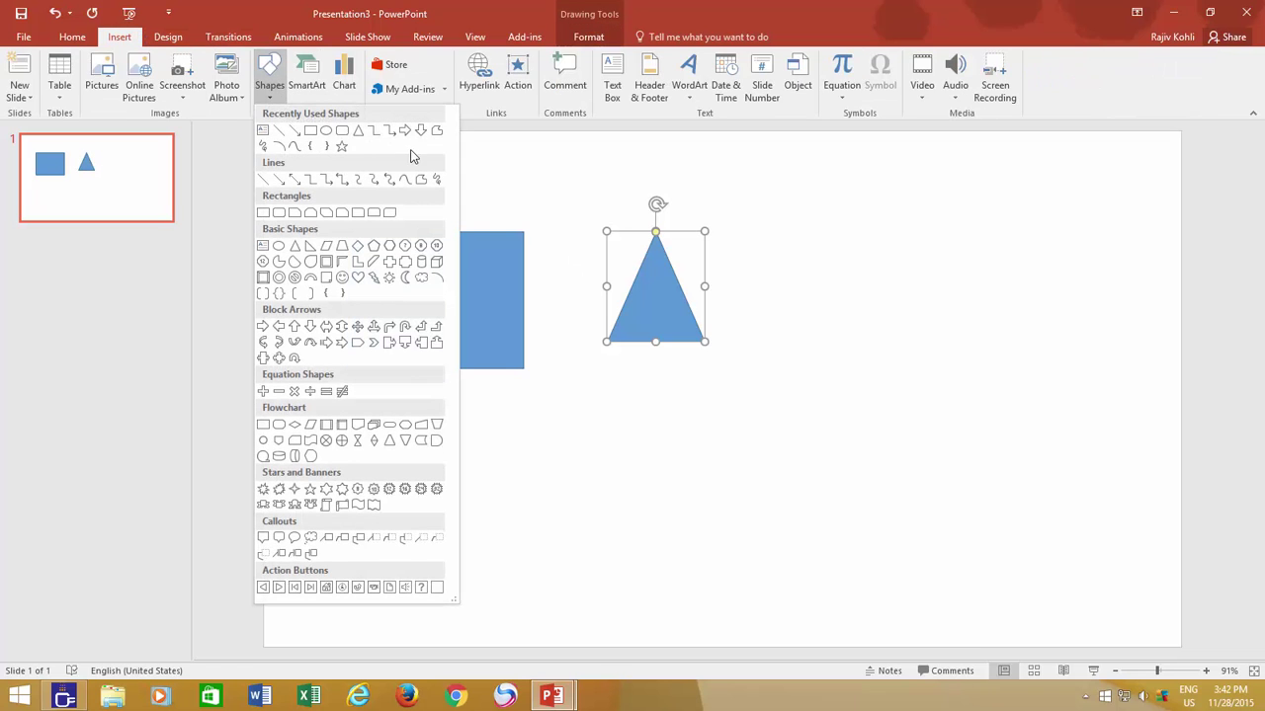
pyautogui.click(336, 132)
pyautogui.moveTo(759, 245); pyautogui.dragTo(863, 338)
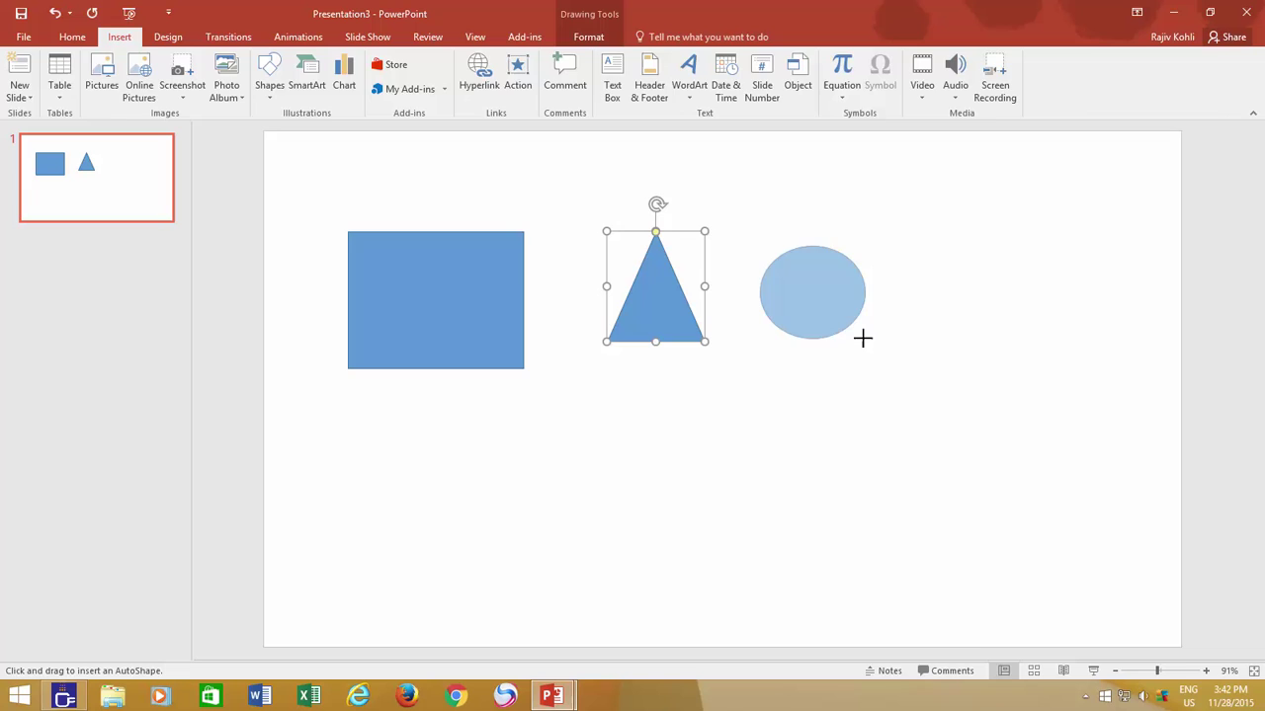
pyautogui.click(120, 36)
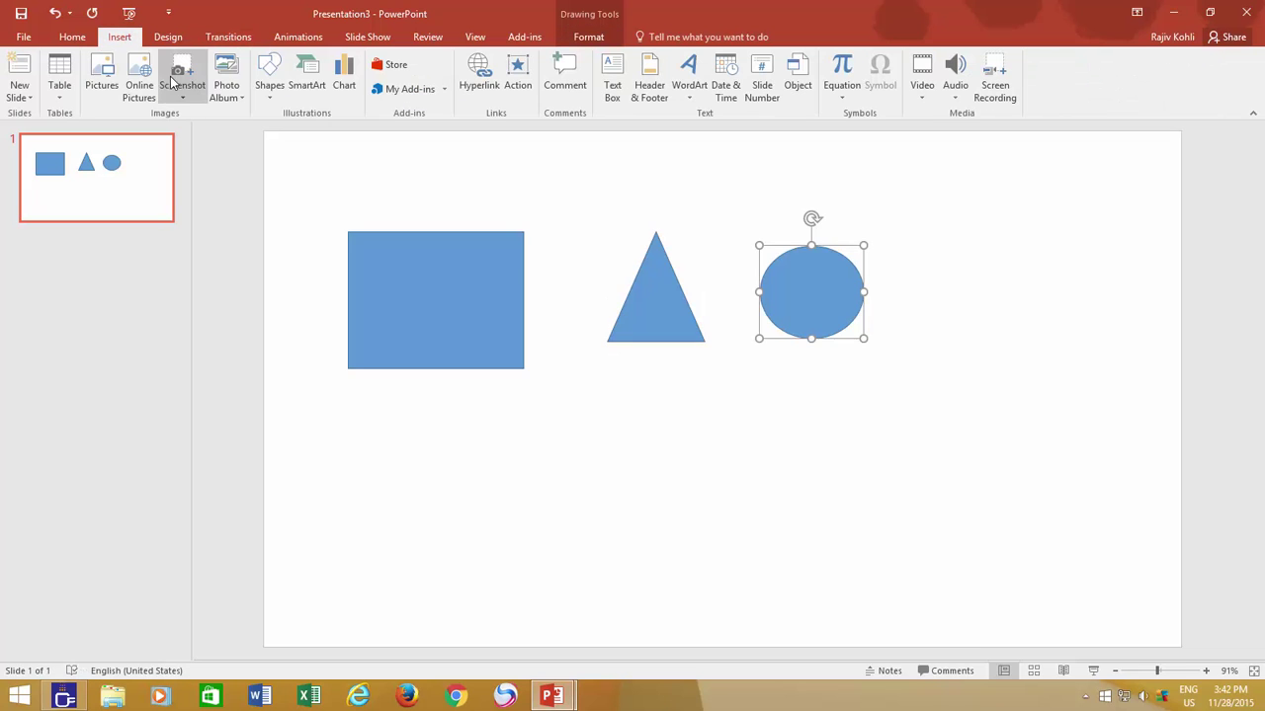
pyautogui.click(270, 74)
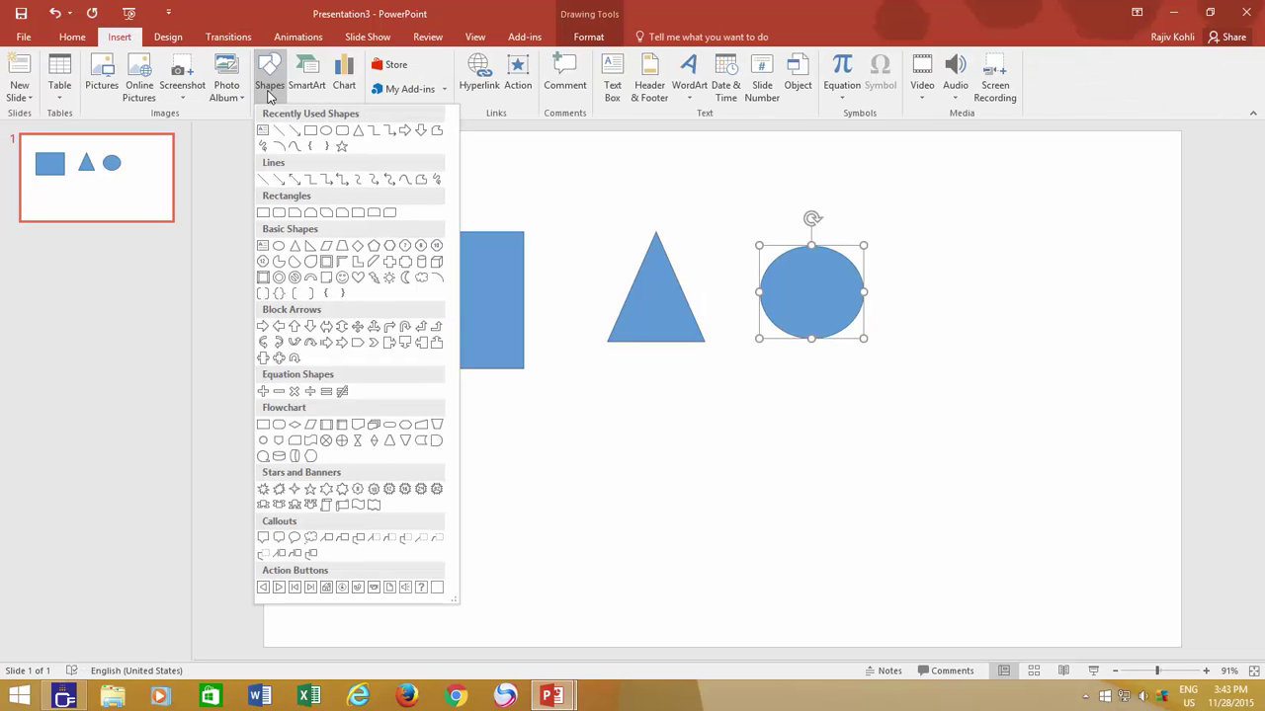
pyautogui.click(326, 490)
pyautogui.moveTo(932, 267); pyautogui.dragTo(1005, 356)
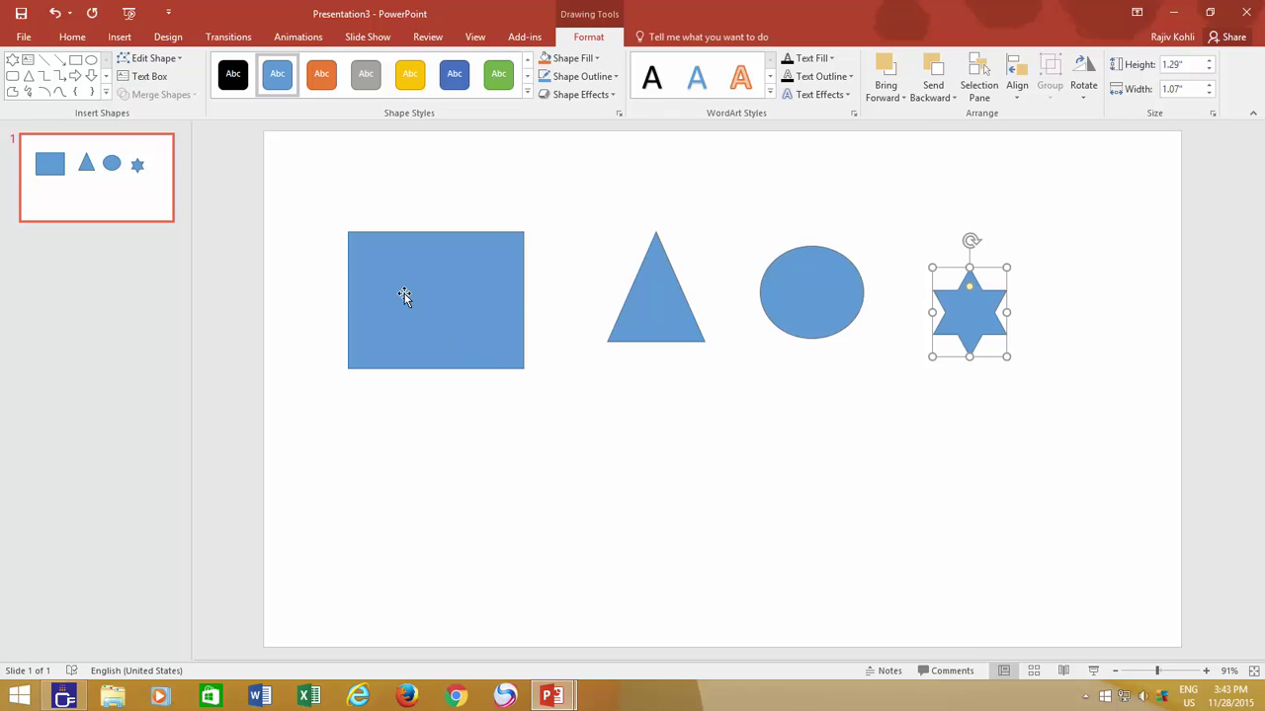
# Move and enlarge the rectangle, then size and align the triangle to its height
pyautogui.moveTo(404, 297); pyautogui.dragTo(411, 421)
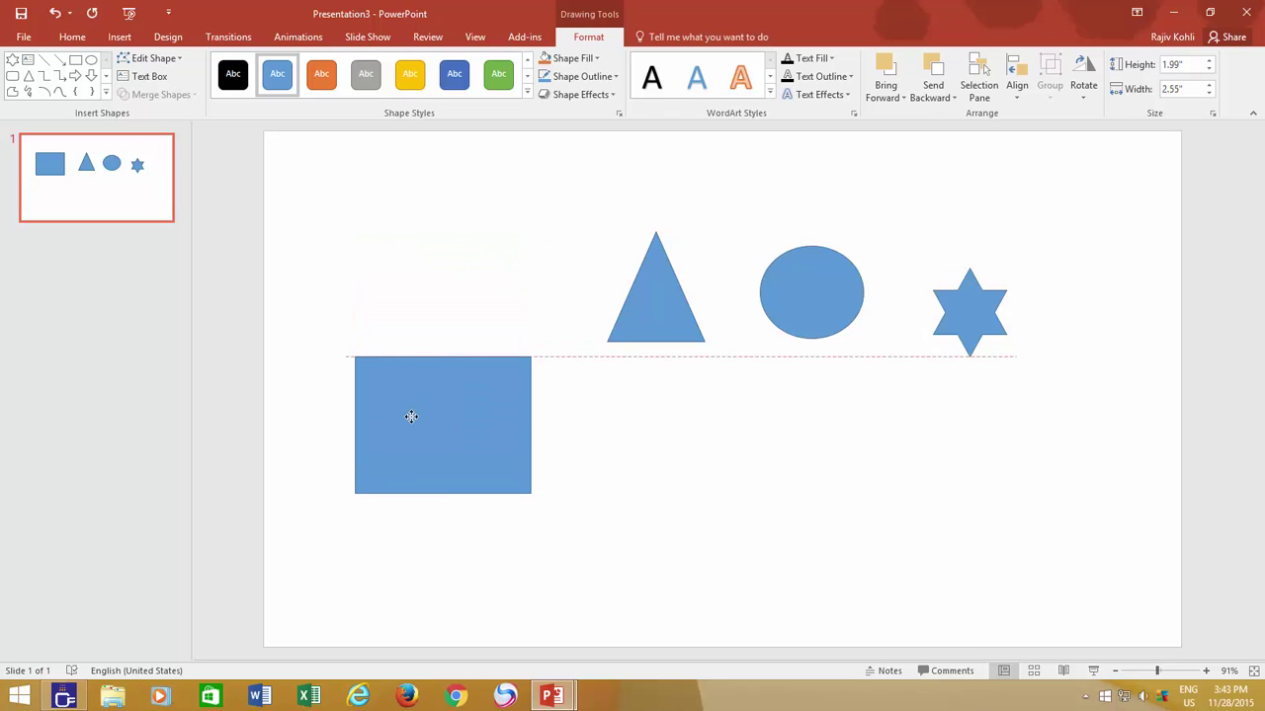
pyautogui.moveTo(532, 492); pyautogui.dragTo(562, 512)
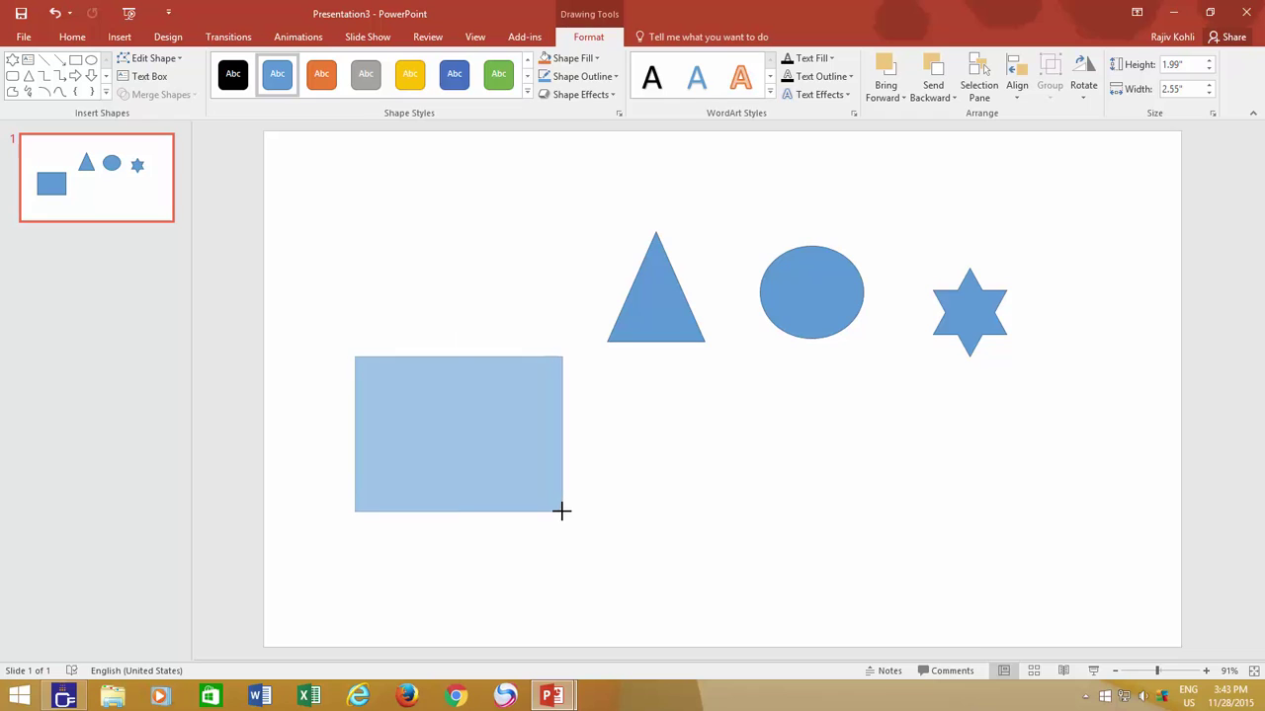
pyautogui.moveTo(486, 471); pyautogui.dragTo(453, 469)
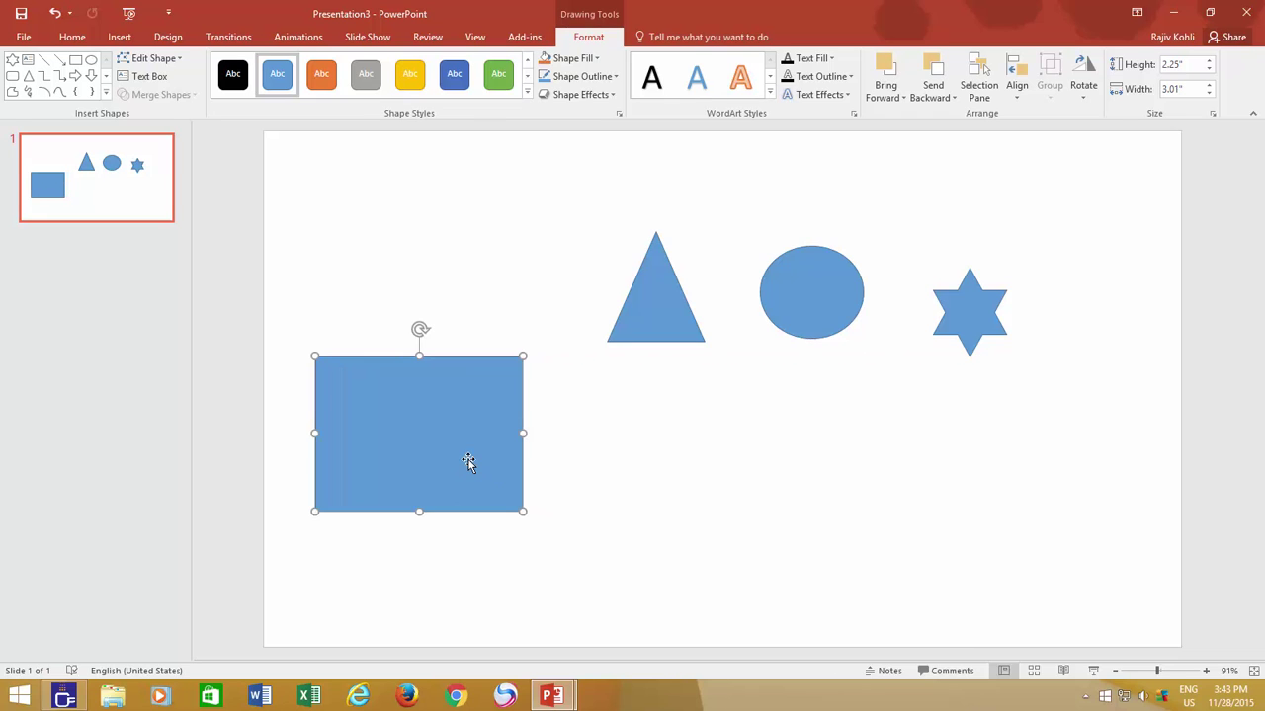
pyautogui.click(647, 299)
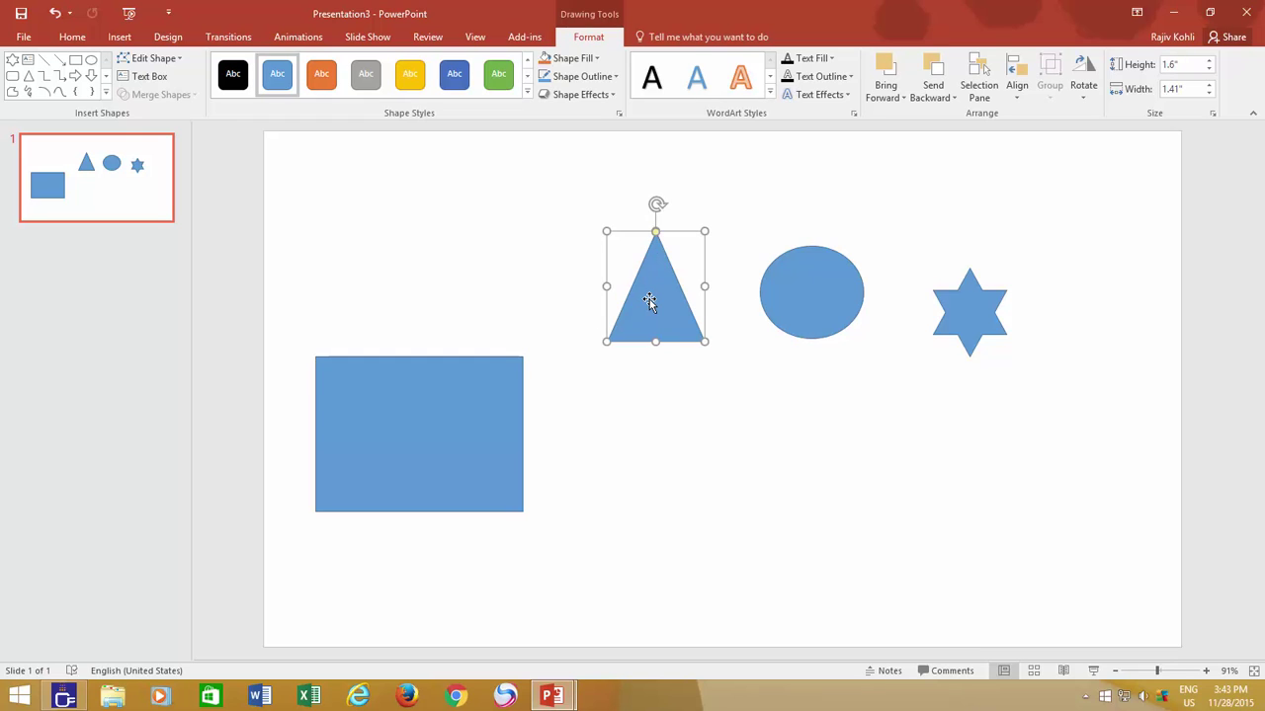
pyautogui.moveTo(649, 301)
pyautogui.mouseDown()
pyautogui.moveTo(611, 424)
pyautogui.moveTo(621, 389)
pyautogui.mouseUp()
pyautogui.moveTo(671, 467); pyautogui.dragTo(715, 512)
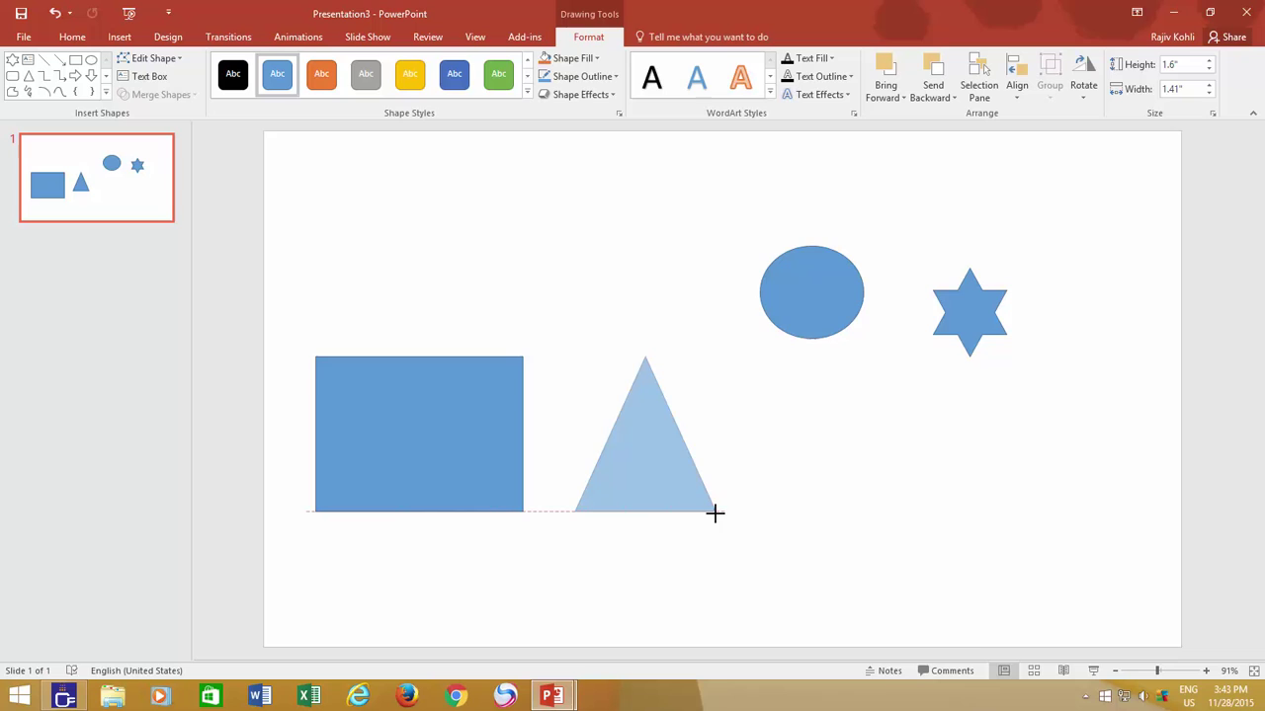
pyautogui.moveTo(714, 512); pyautogui.dragTo(714, 512)
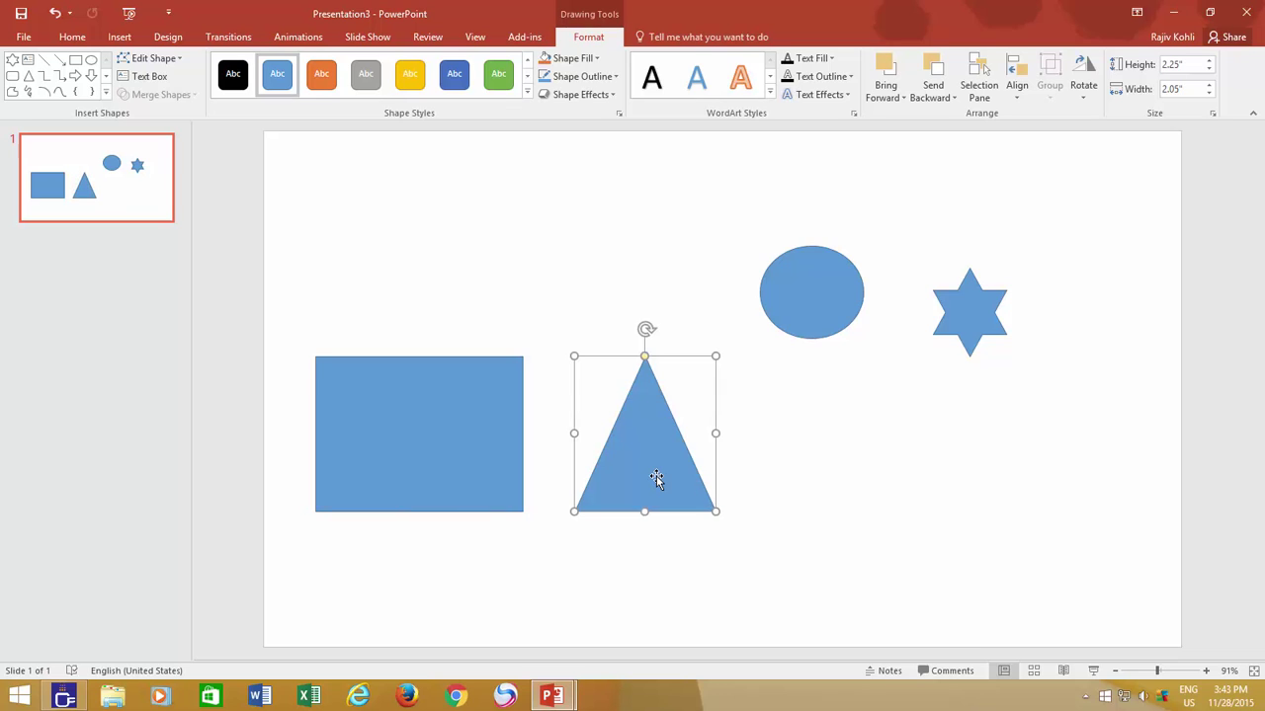
pyautogui.moveTo(656, 478); pyautogui.dragTo(656, 478)
# Move the oval and star down into the row at the rectangle's height
pyautogui.moveTo(819, 307)
pyautogui.mouseDown()
pyautogui.moveTo(828, 417)
pyautogui.moveTo(954, 502)
pyautogui.mouseUp()
pyautogui.moveTo(988, 319)
pyautogui.mouseDown()
pyautogui.moveTo(1063, 411)
pyautogui.moveTo(1106, 435)
pyautogui.moveTo(1154, 506)
pyautogui.moveTo(1138, 503)
pyautogui.mouseUp()
pyautogui.click(1104, 438)
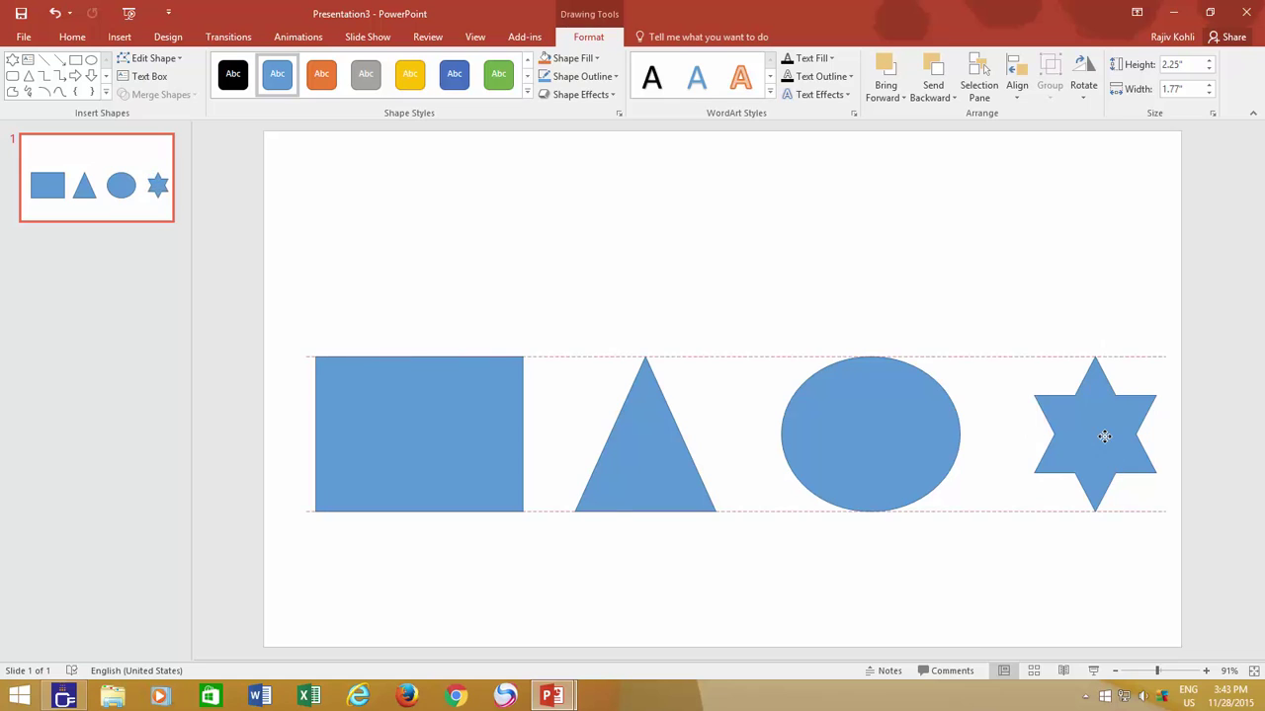
pyautogui.click(912, 416)
# Roughly rearrange the leaf, forest, beach and butterfly pictures toward one row
pyautogui.click(652, 419)
pyautogui.click(437, 420)
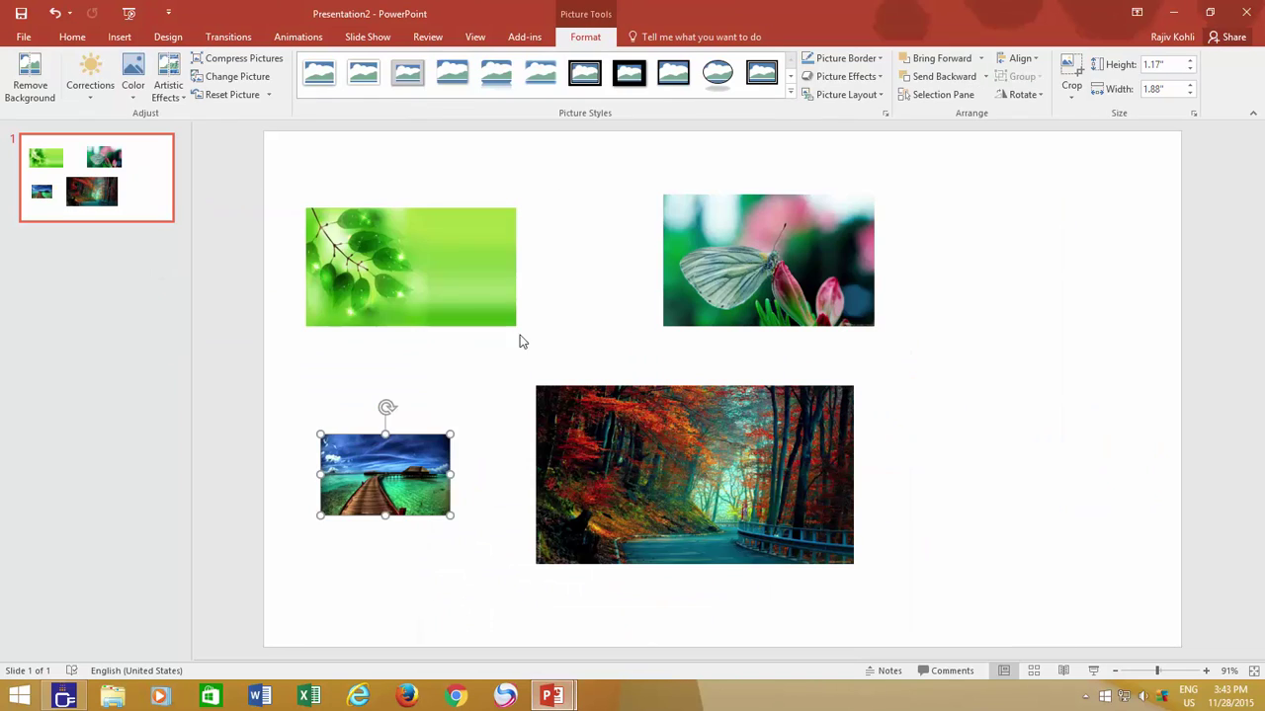
pyautogui.moveTo(424, 327); pyautogui.dragTo(425, 393)
pyautogui.moveTo(546, 538)
pyautogui.mouseDown()
pyautogui.moveTo(760, 555)
pyautogui.moveTo(928, 510)
pyautogui.moveTo(890, 505)
pyautogui.mouseUp()
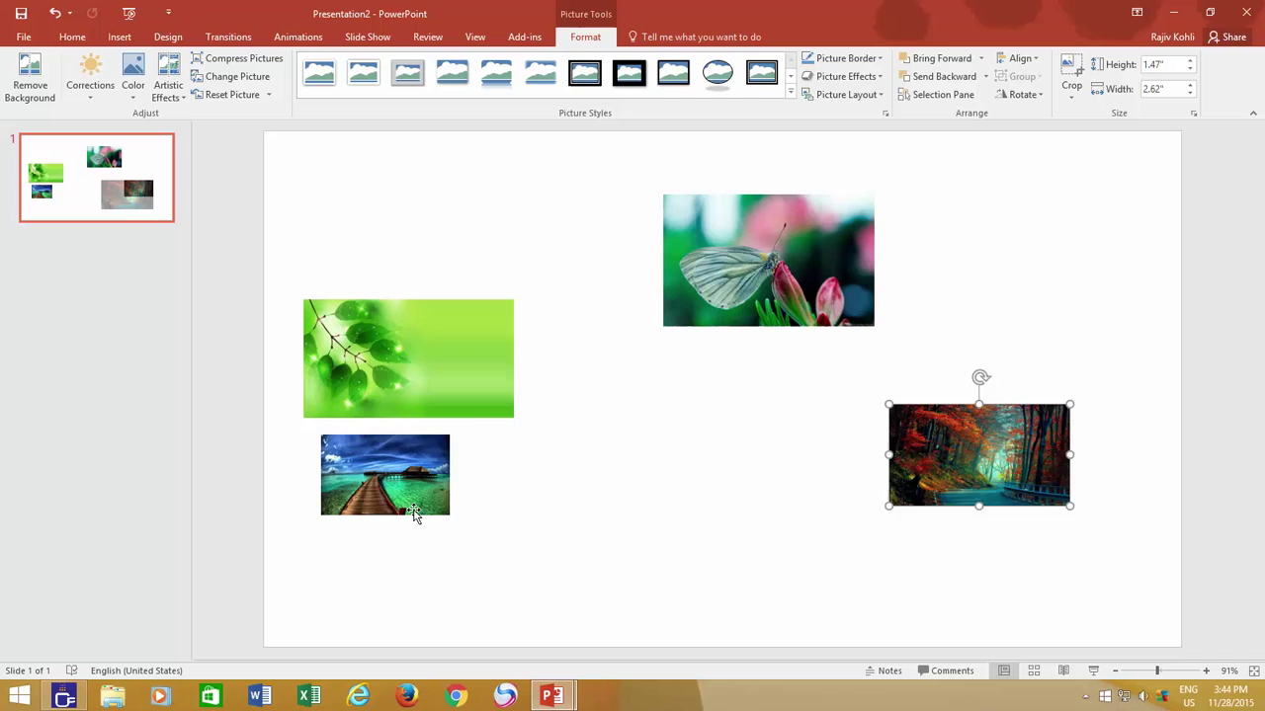
pyautogui.moveTo(415, 514)
pyautogui.mouseDown()
pyautogui.moveTo(652, 382)
pyautogui.moveTo(735, 417)
pyautogui.mouseUp()
pyautogui.click(780, 291)
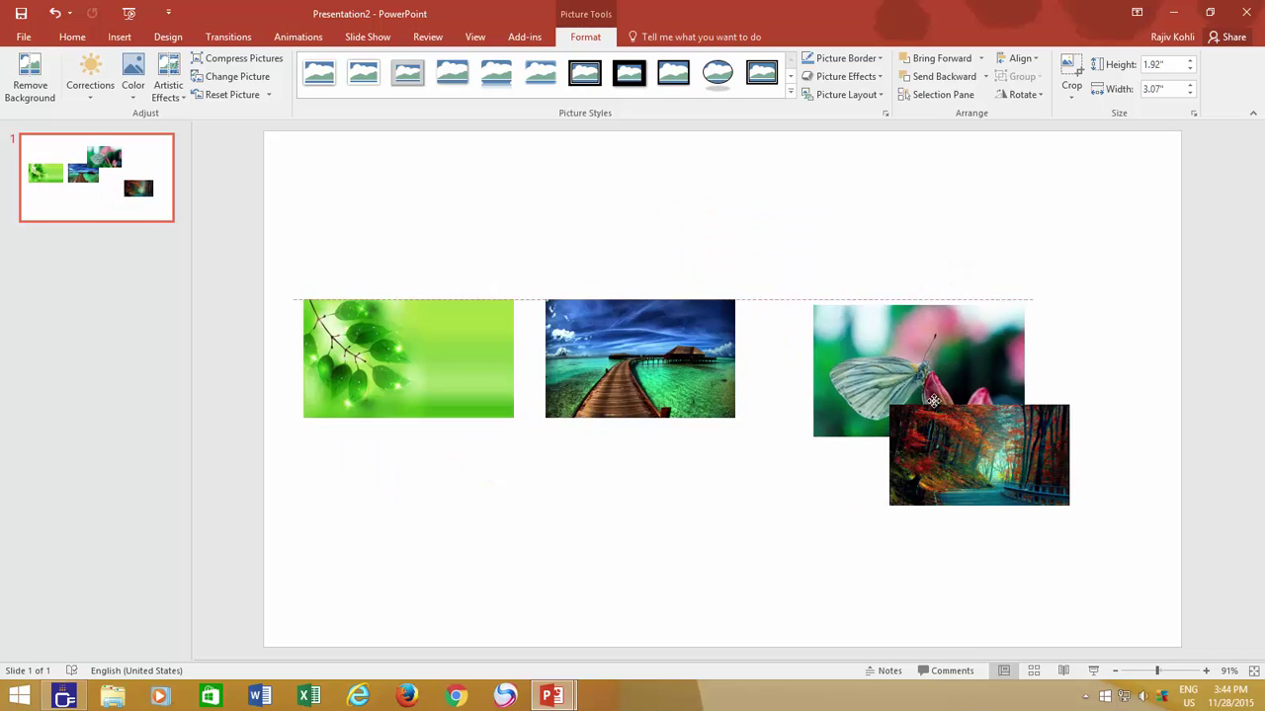
pyautogui.moveTo(780, 291); pyautogui.dragTo(894, 396)
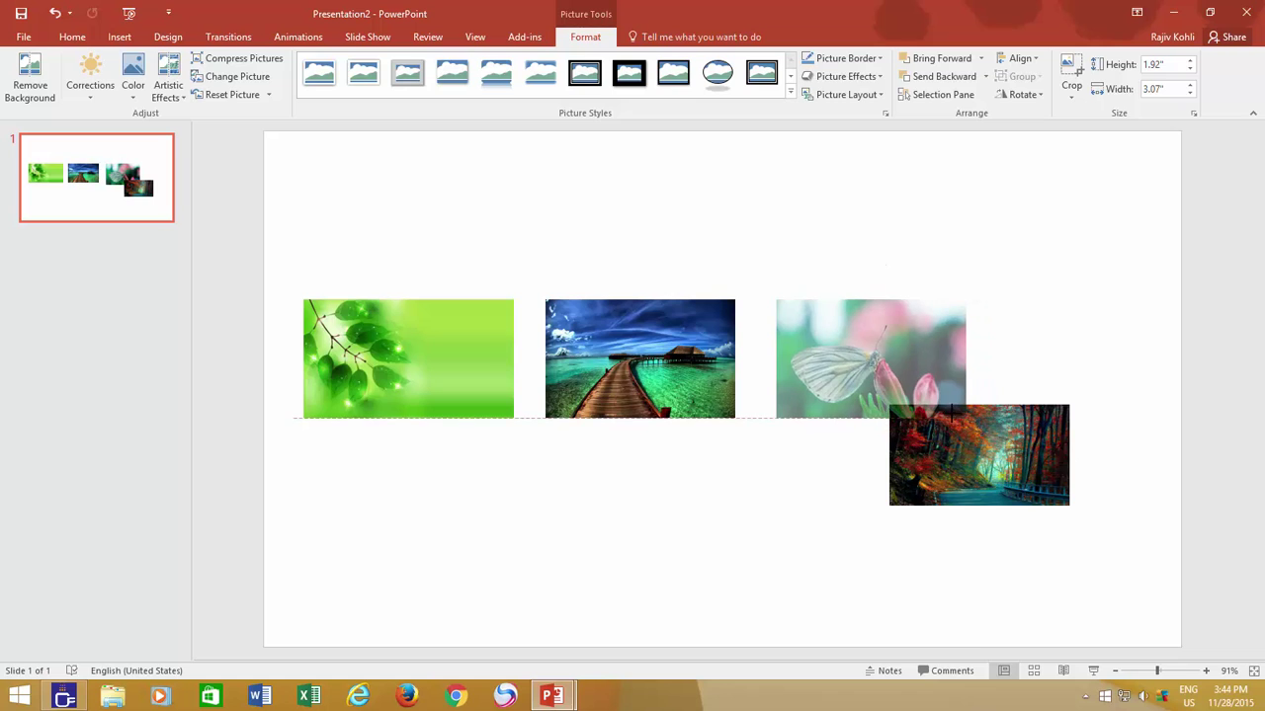
# Put the enlarged forest picture beside the butterfly and nudge the green and beach pictures left
pyautogui.moveTo(968, 420); pyautogui.dragTo(1091, 348)
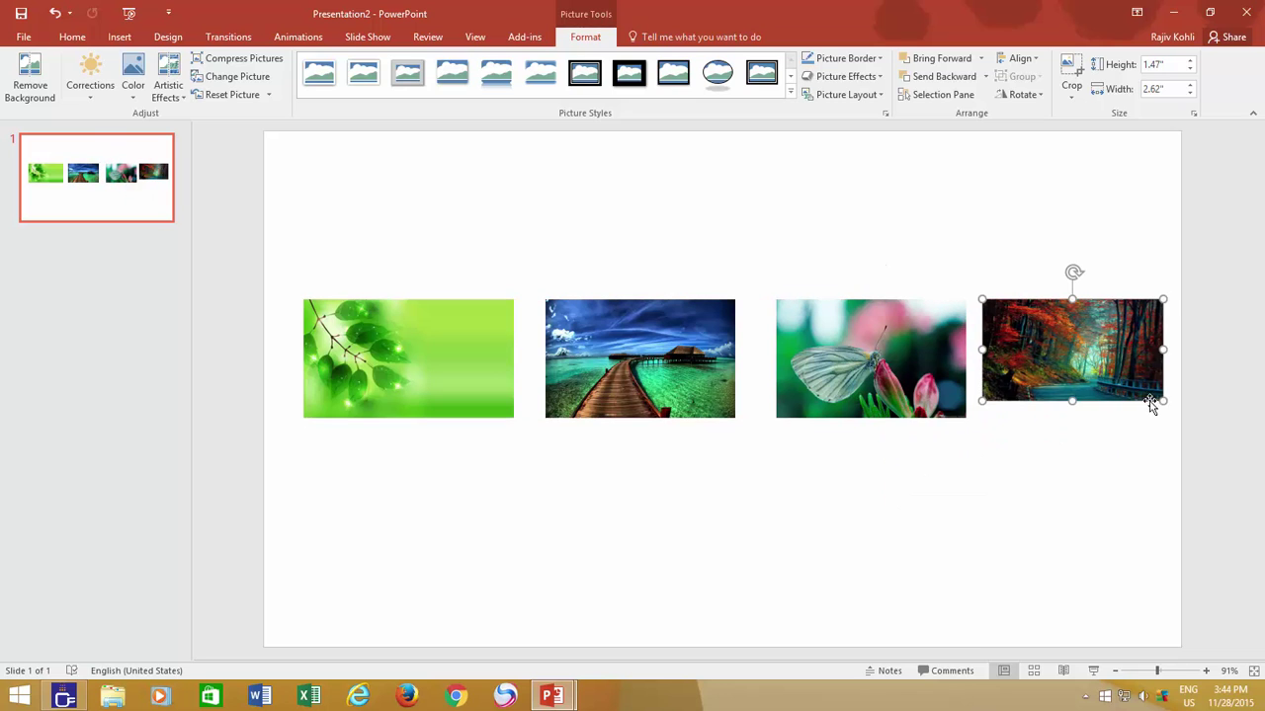
pyautogui.moveTo(1162, 400); pyautogui.dragTo(1193, 417)
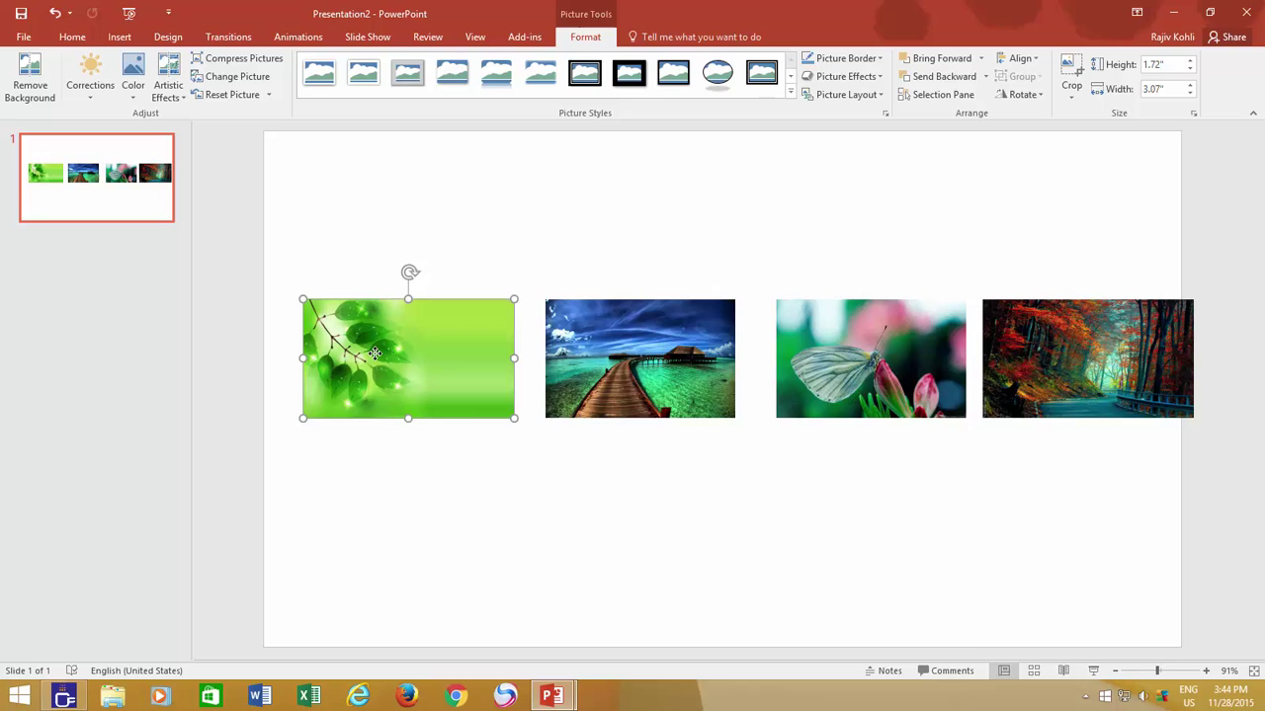
pyautogui.moveTo(440, 356); pyautogui.dragTo(419, 356)
pyautogui.moveTo(634, 348); pyautogui.dragTo(600, 345)
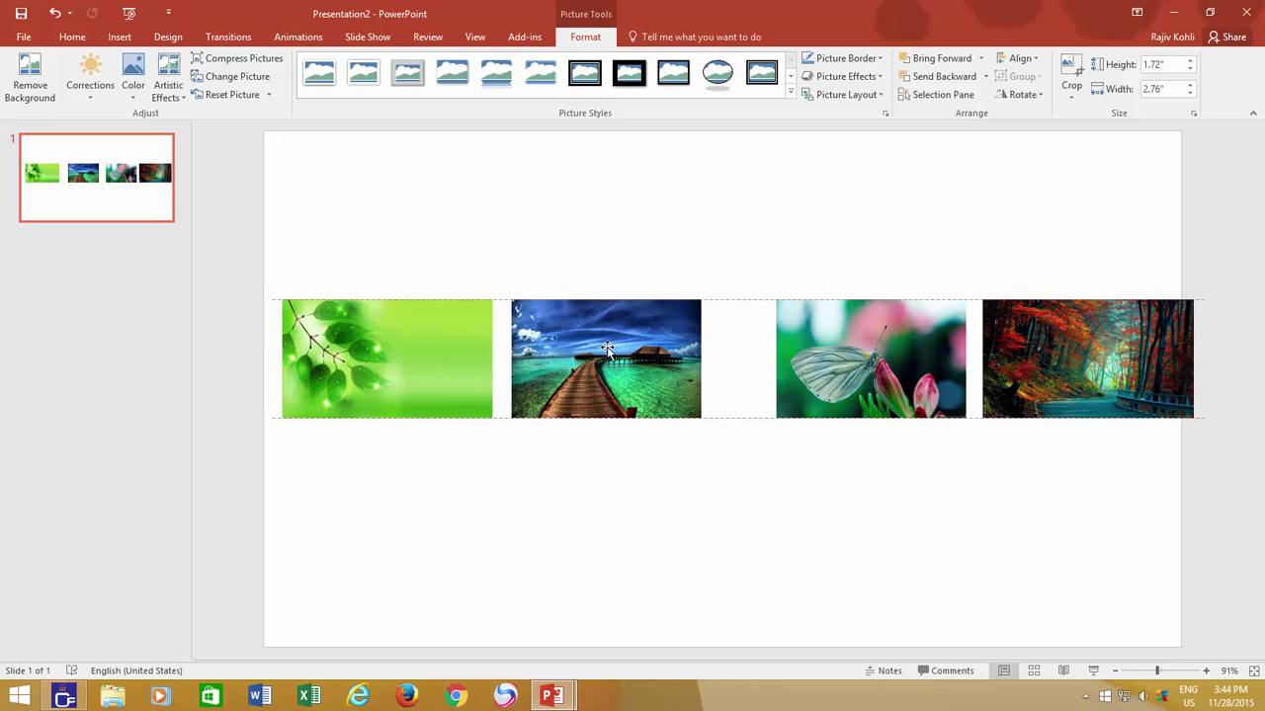
# Nudge the green, forest, butterfly and pier pictures until the smart guides show equal gaps
pyautogui.moveTo(868, 351); pyautogui.dragTo(811, 351)
pyautogui.moveTo(1009, 348); pyautogui.dragTo(954, 347)
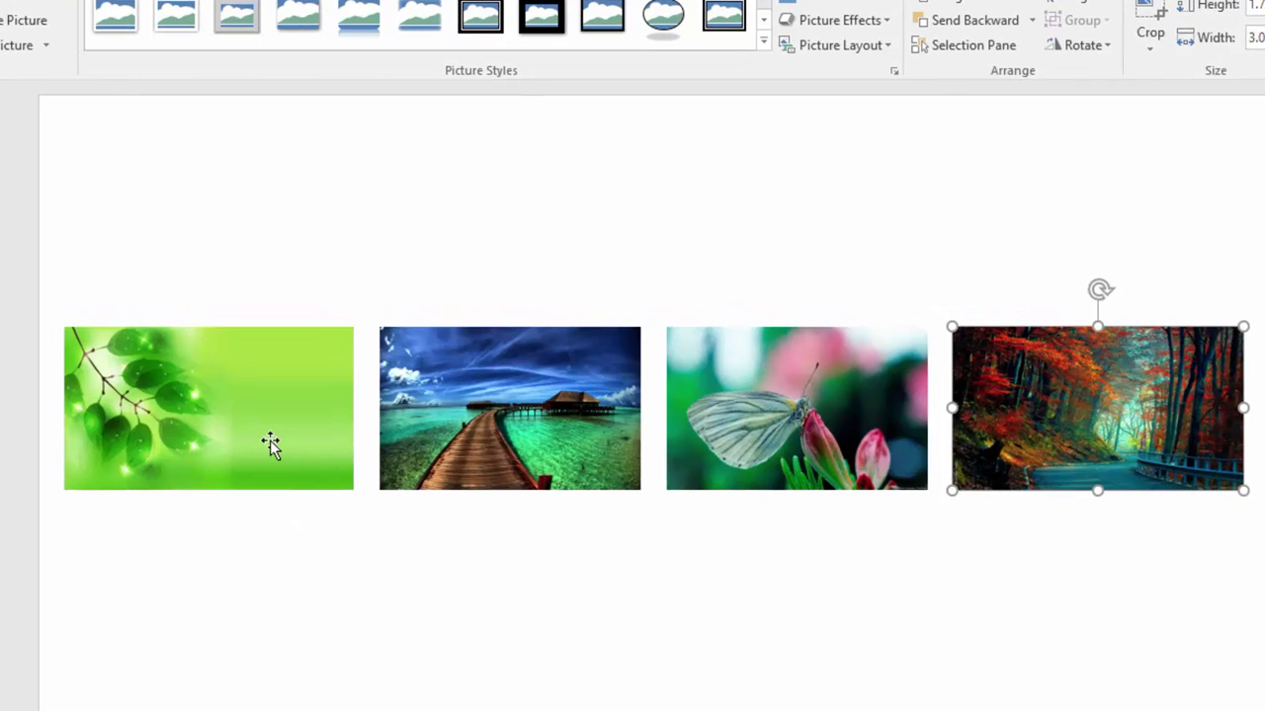
pyautogui.moveTo(271, 442); pyautogui.dragTo(268, 441)
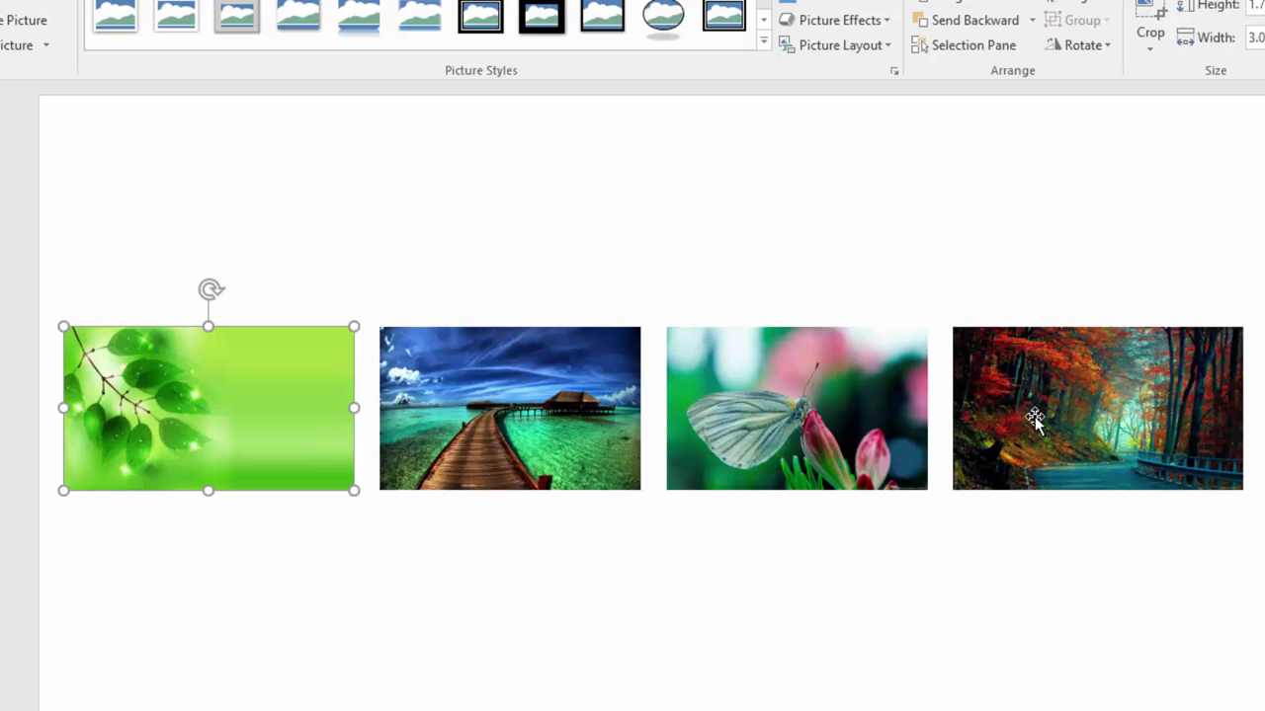
pyautogui.moveTo(1035, 416)
pyautogui.mouseDown()
pyautogui.moveTo(1047, 413)
pyautogui.moveTo(1030, 413)
pyautogui.mouseUp()
pyautogui.click(793, 408)
pyautogui.moveTo(791, 407); pyautogui.dragTo(787, 405)
pyautogui.moveTo(508, 403); pyautogui.dragTo(510, 405)
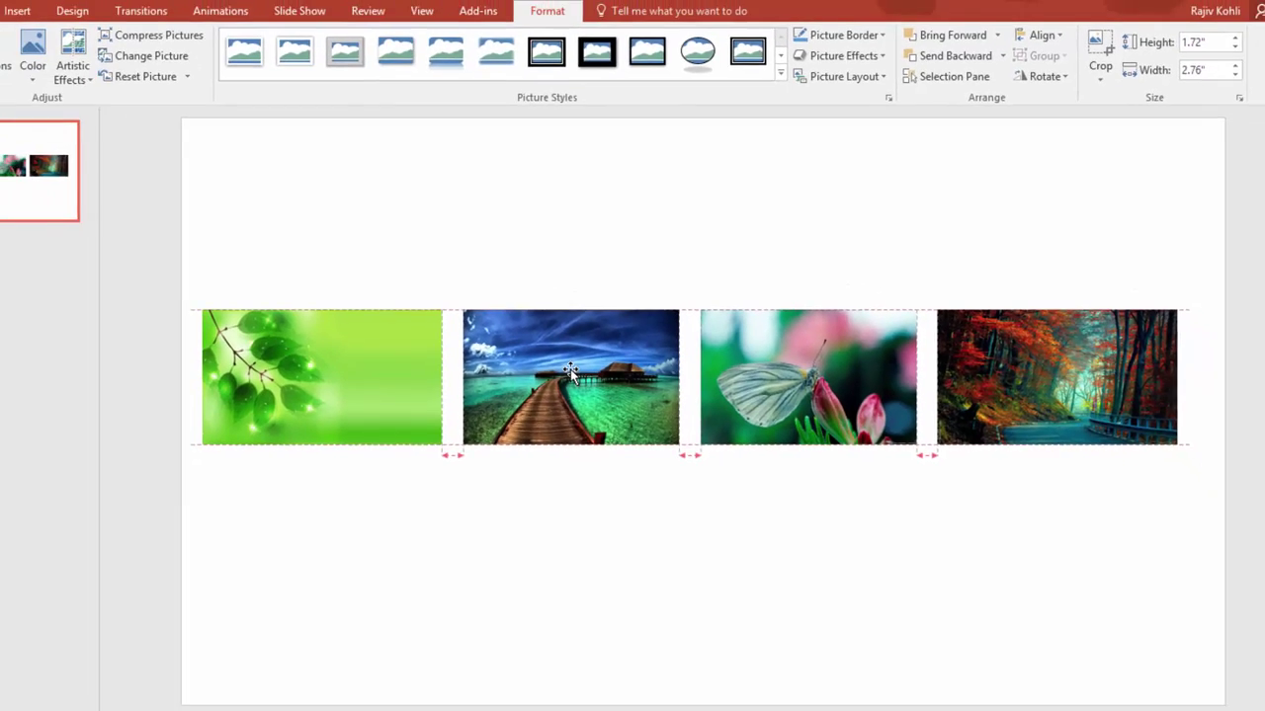
pyautogui.moveTo(571, 370); pyautogui.dragTo(571, 372)
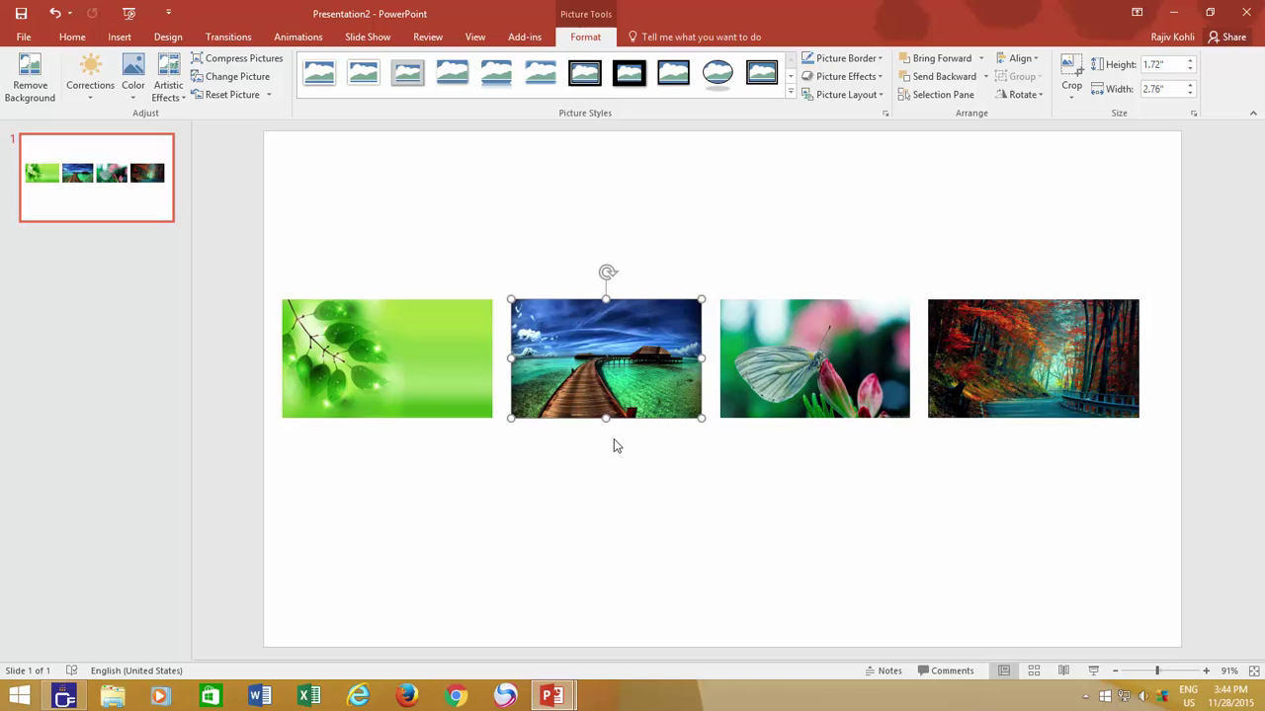
# Switch to Presentation3 and nudge the triangle and square left into line
pyautogui.click(633, 640)
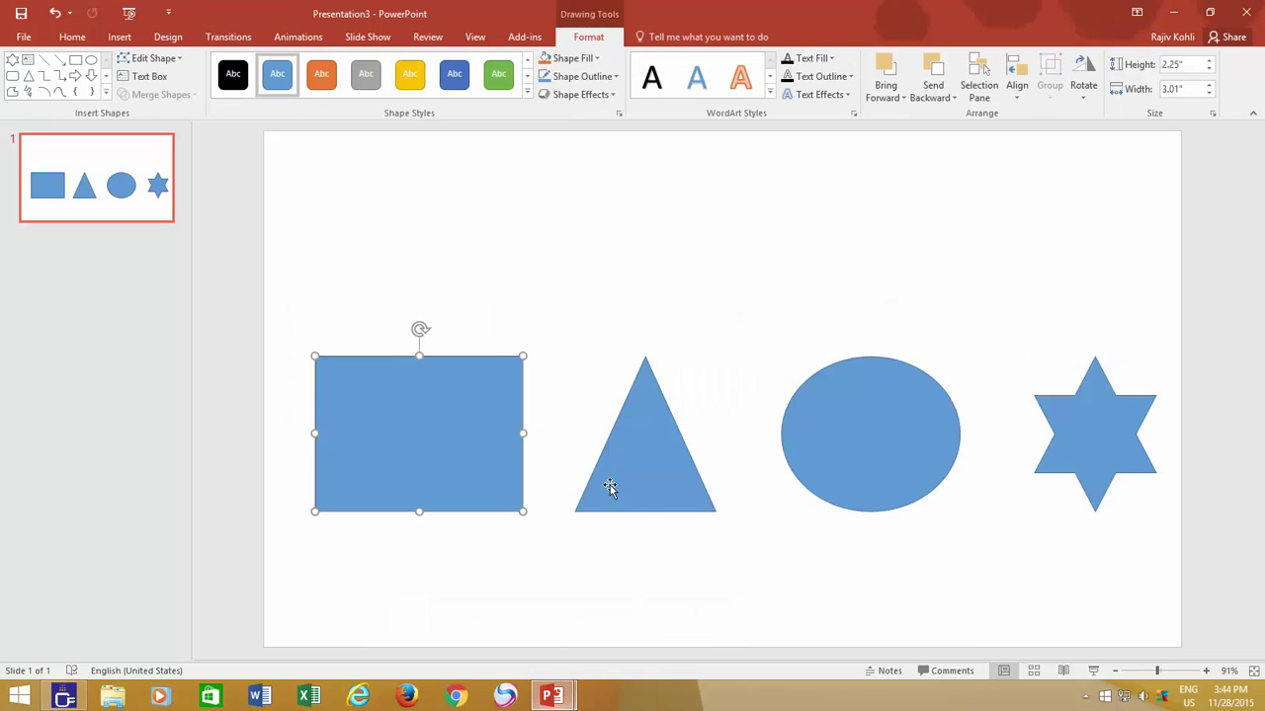
pyautogui.moveTo(633, 451); pyautogui.dragTo(621, 448)
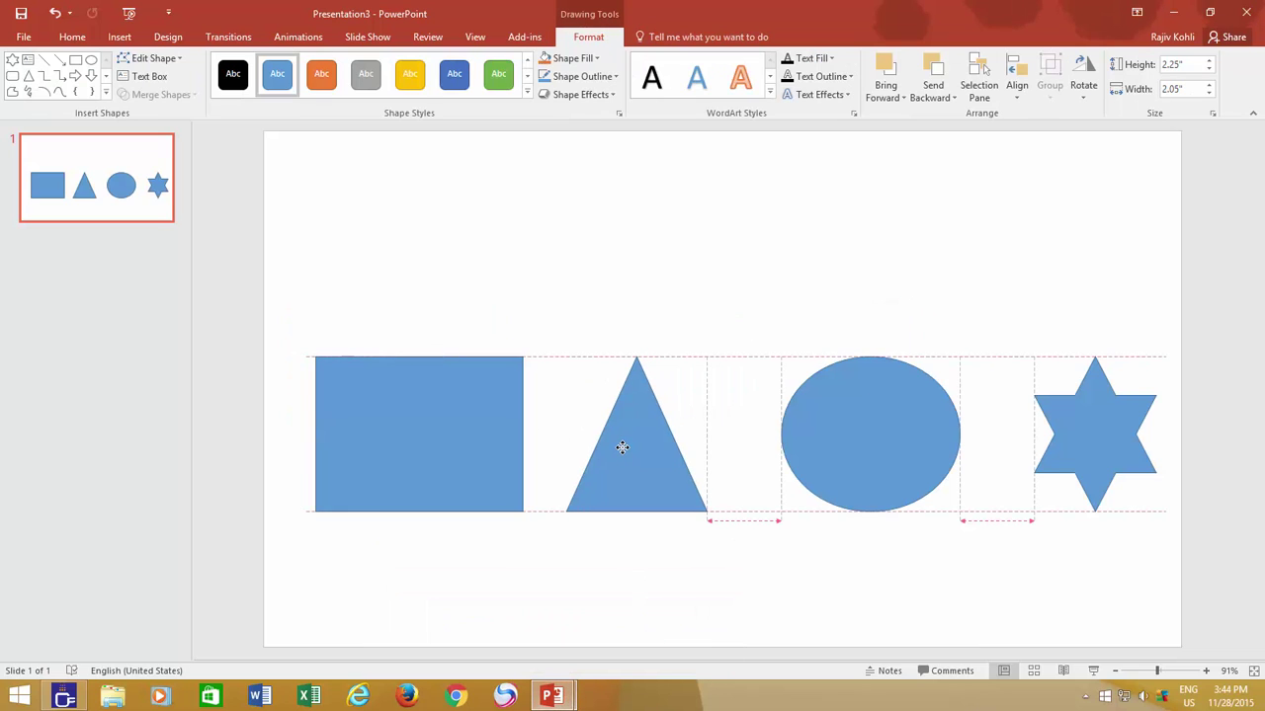
pyautogui.moveTo(454, 448)
pyautogui.mouseDown()
pyautogui.moveTo(441, 447)
pyautogui.moveTo(481, 446)
pyautogui.moveTo(431, 443)
pyautogui.mouseUp()
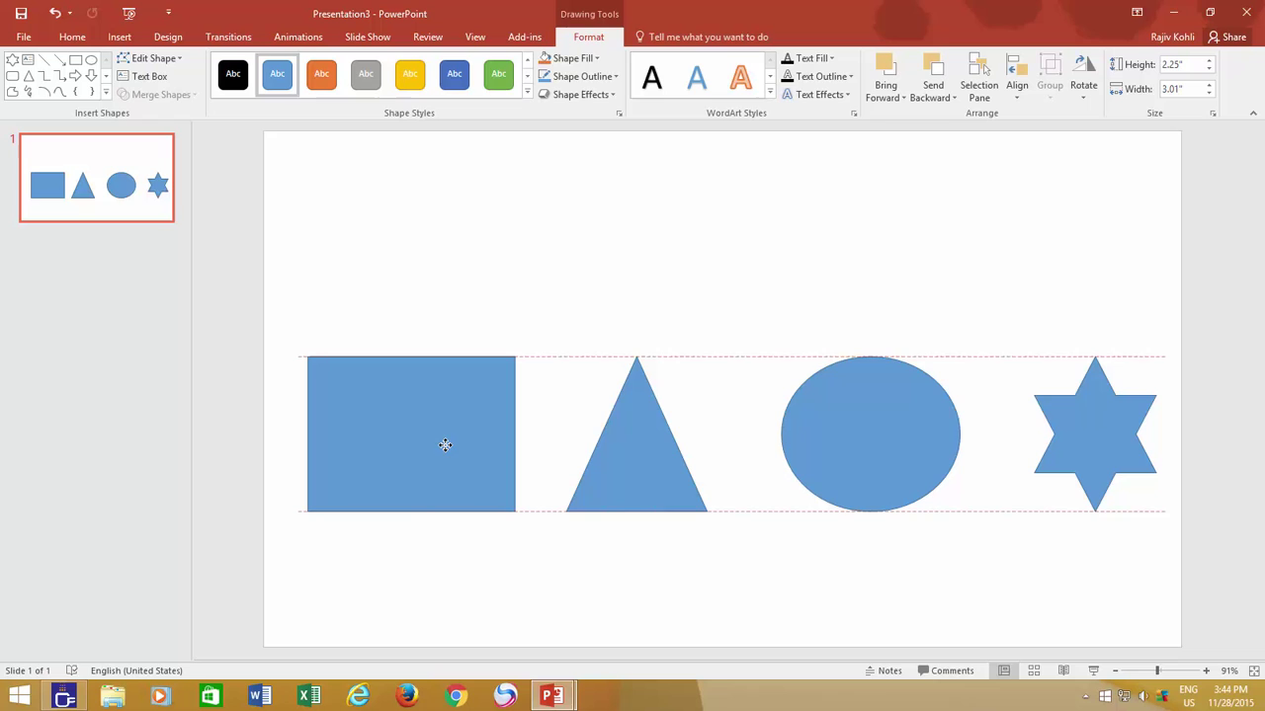
pyautogui.moveTo(430, 443); pyautogui.dragTo(425, 444)
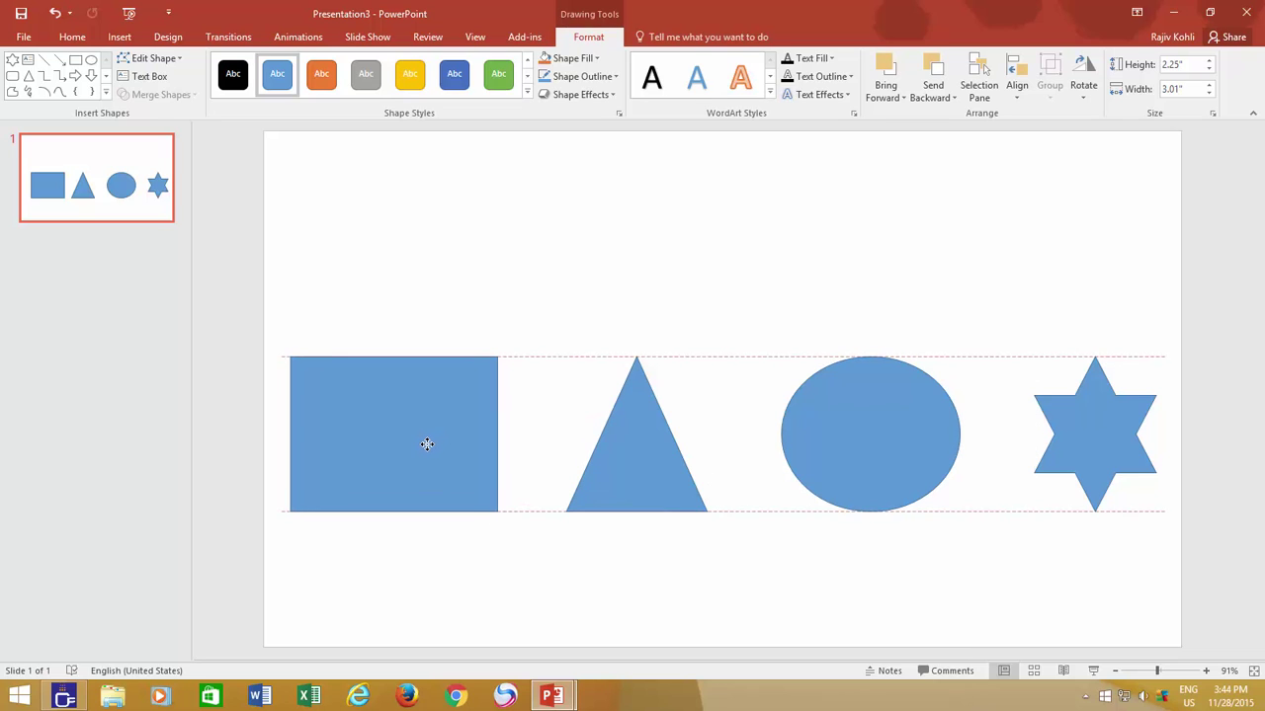
# Select all four shapes, raise them together, and shrink the group to 2 inches tall
pyautogui.click(647, 447)
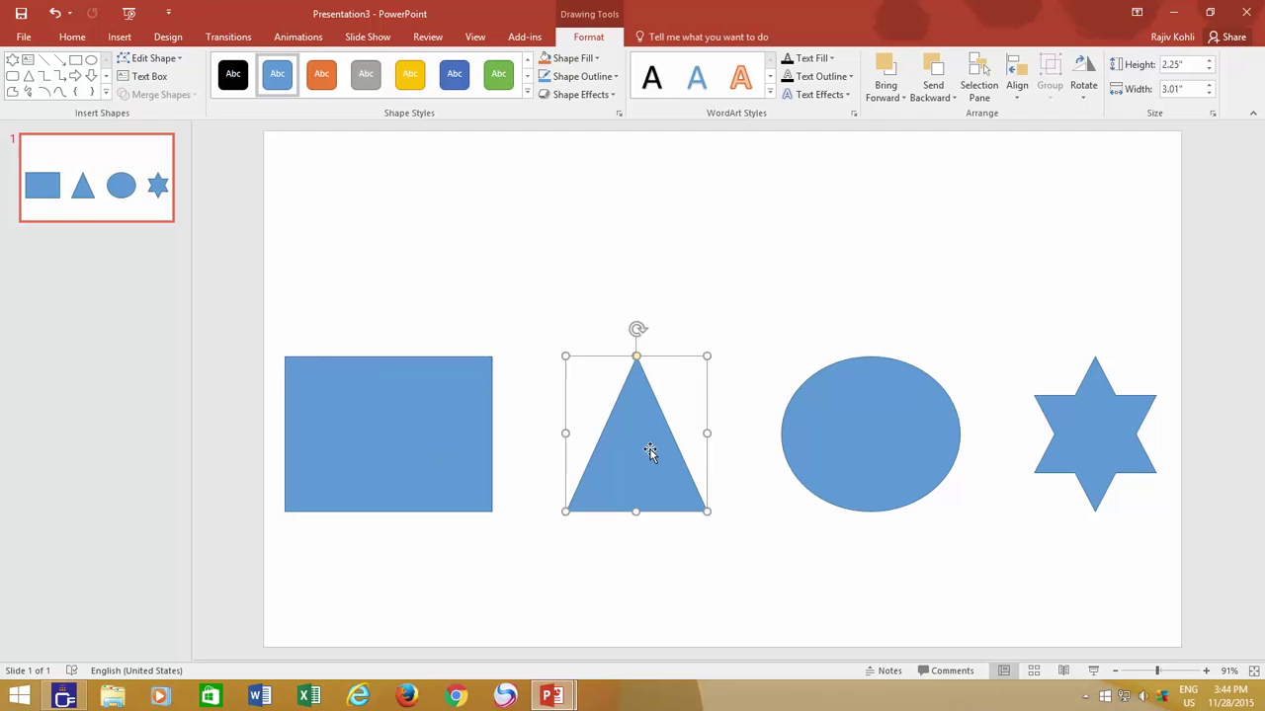
pyautogui.click(834, 448)
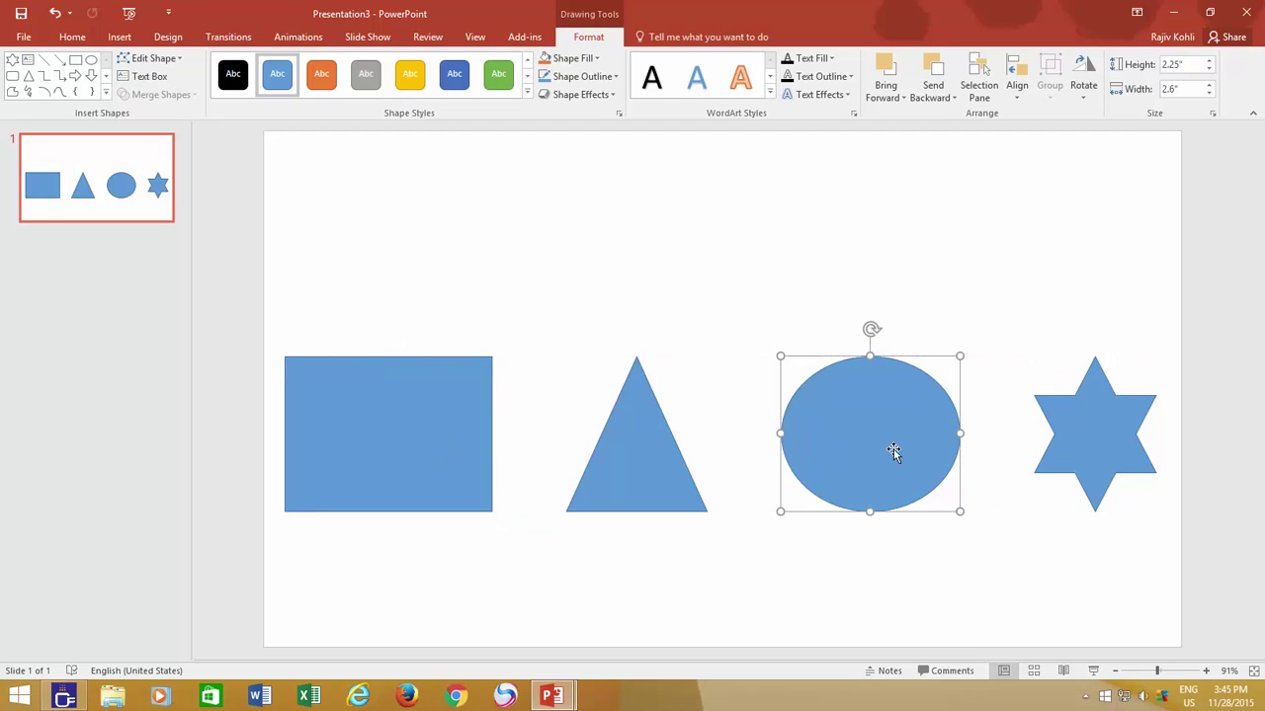
pyautogui.click(1101, 437)
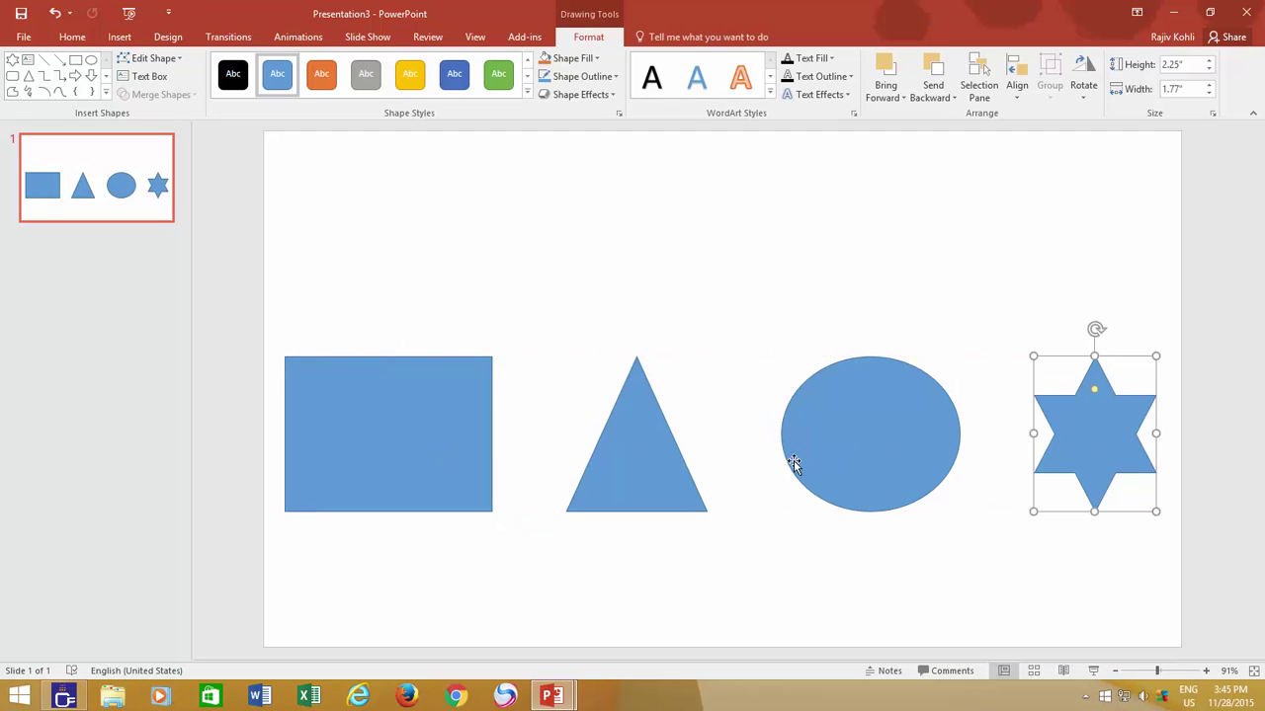
pyautogui.keyDown('shift'); pyautogui.click(884, 421); pyautogui.keyUp('shift')
pyautogui.keyDown('shift'); pyautogui.click(662, 423); pyautogui.keyUp('shift')
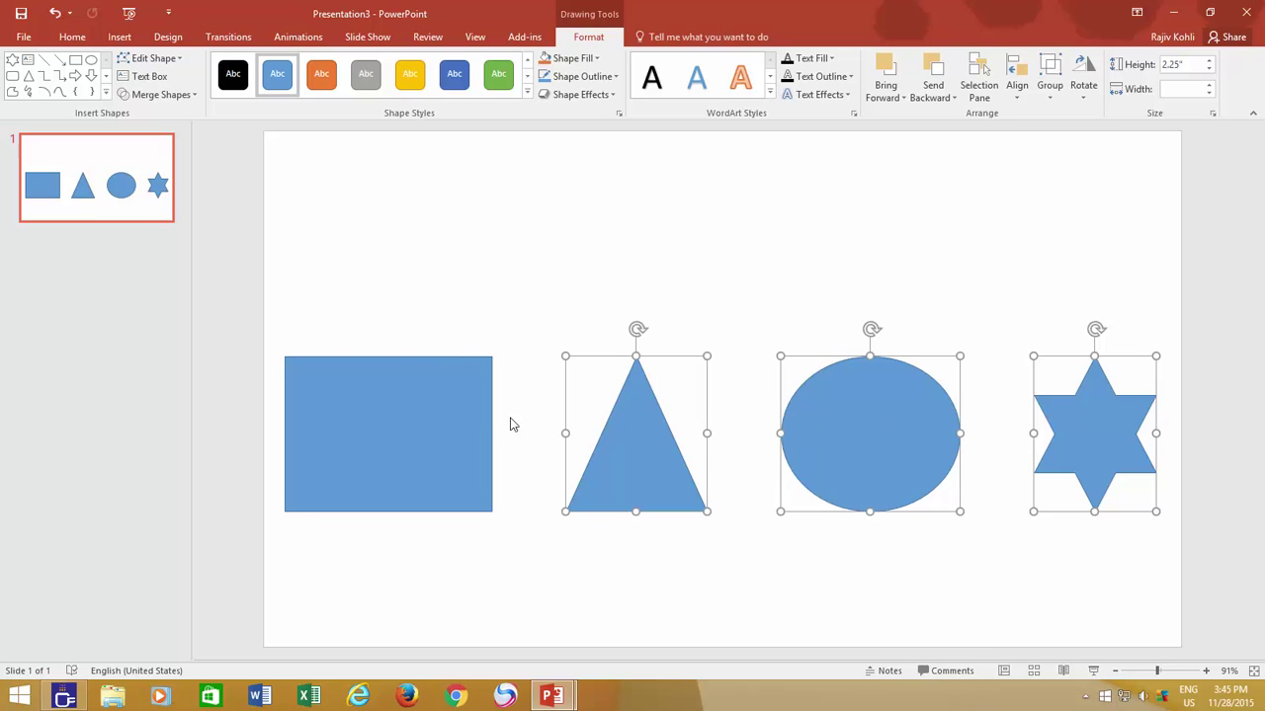
pyautogui.keyDown('shift'); pyautogui.click(436, 421); pyautogui.keyUp('shift')
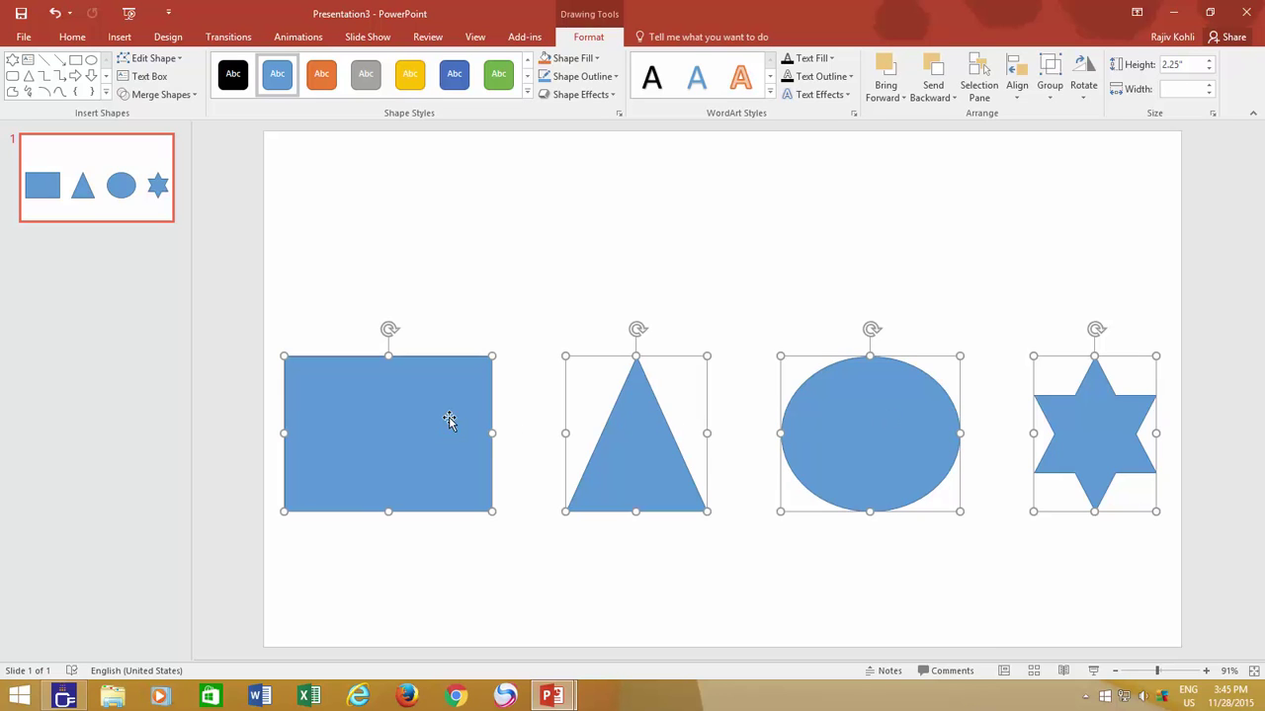
pyautogui.moveTo(454, 415); pyautogui.dragTo(460, 371)
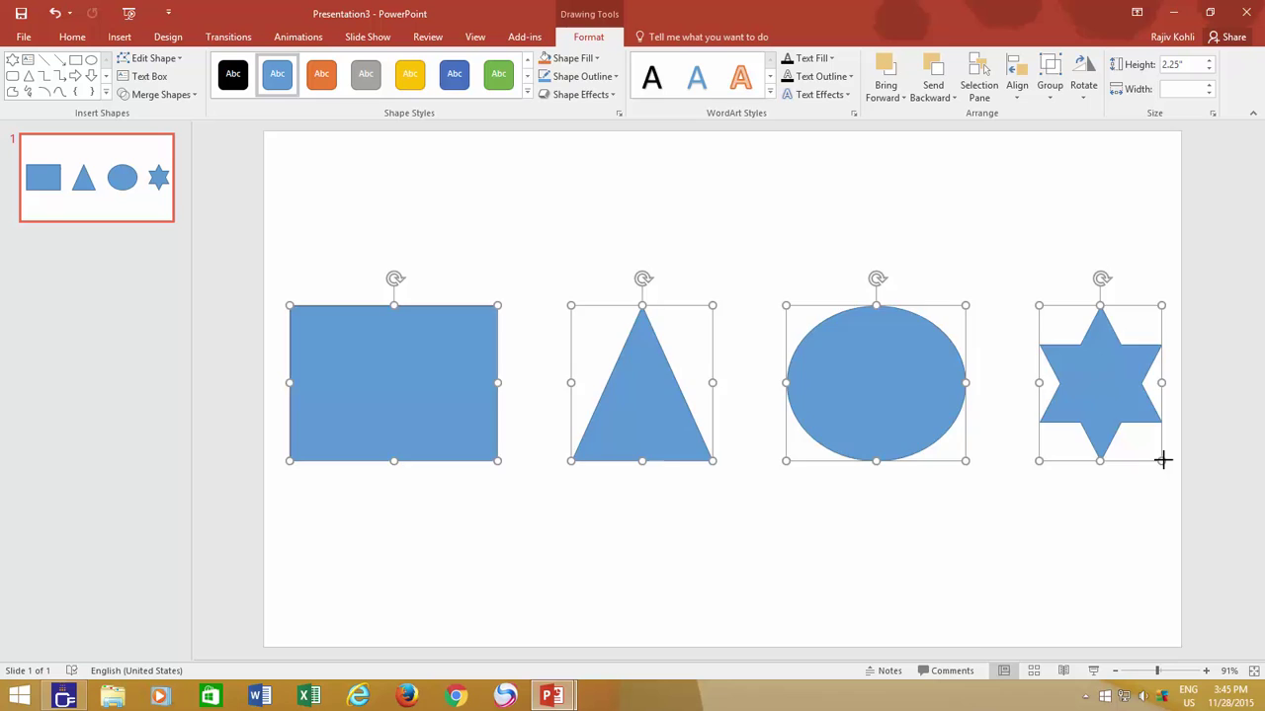
pyautogui.moveTo(1161, 459); pyautogui.dragTo(1132, 444)
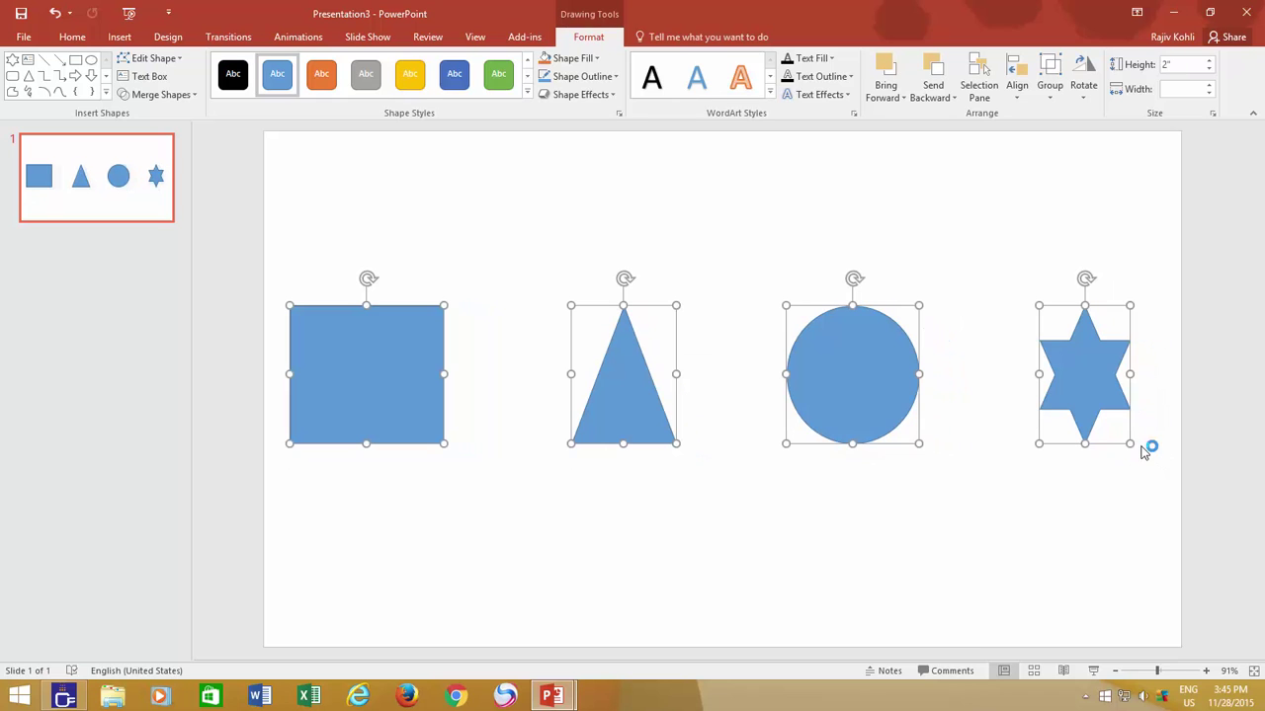
pyautogui.click(681, 485)
# Nudge the triangle, circle, square and star until the smart guides show equal gaps
pyautogui.click(618, 401)
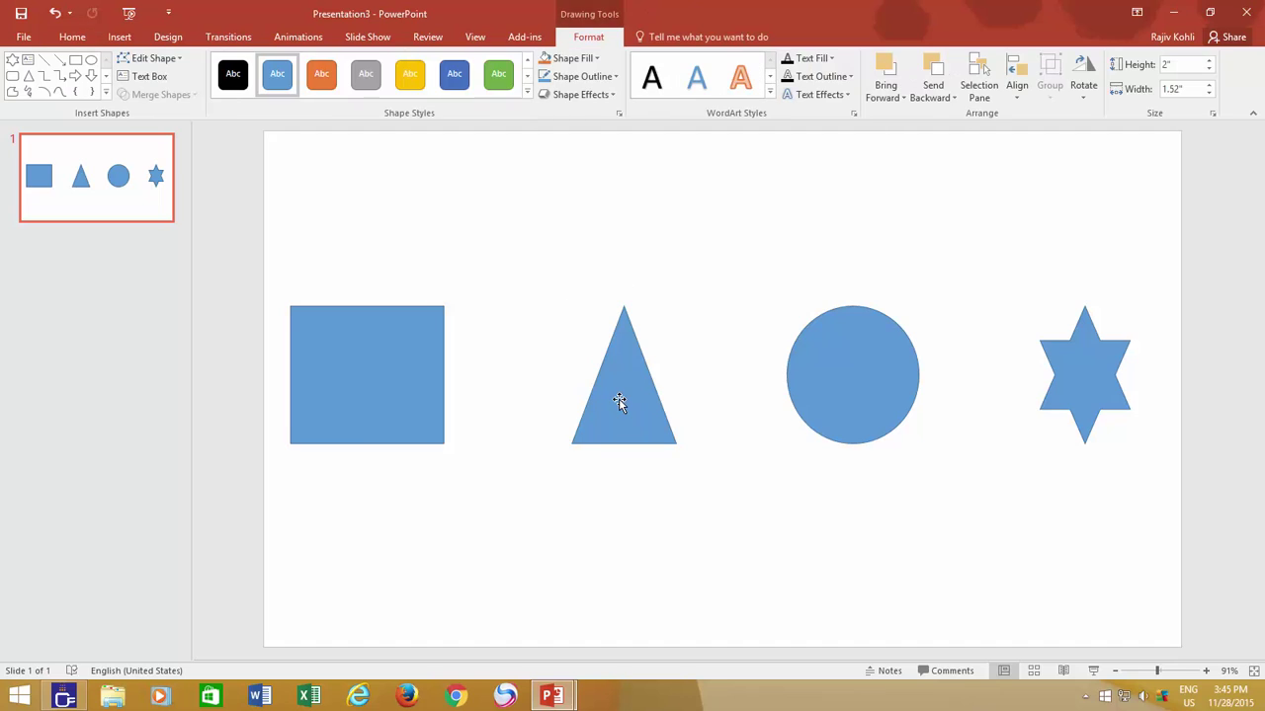
pyautogui.moveTo(618, 398); pyautogui.dragTo(611, 398)
pyautogui.click(836, 389)
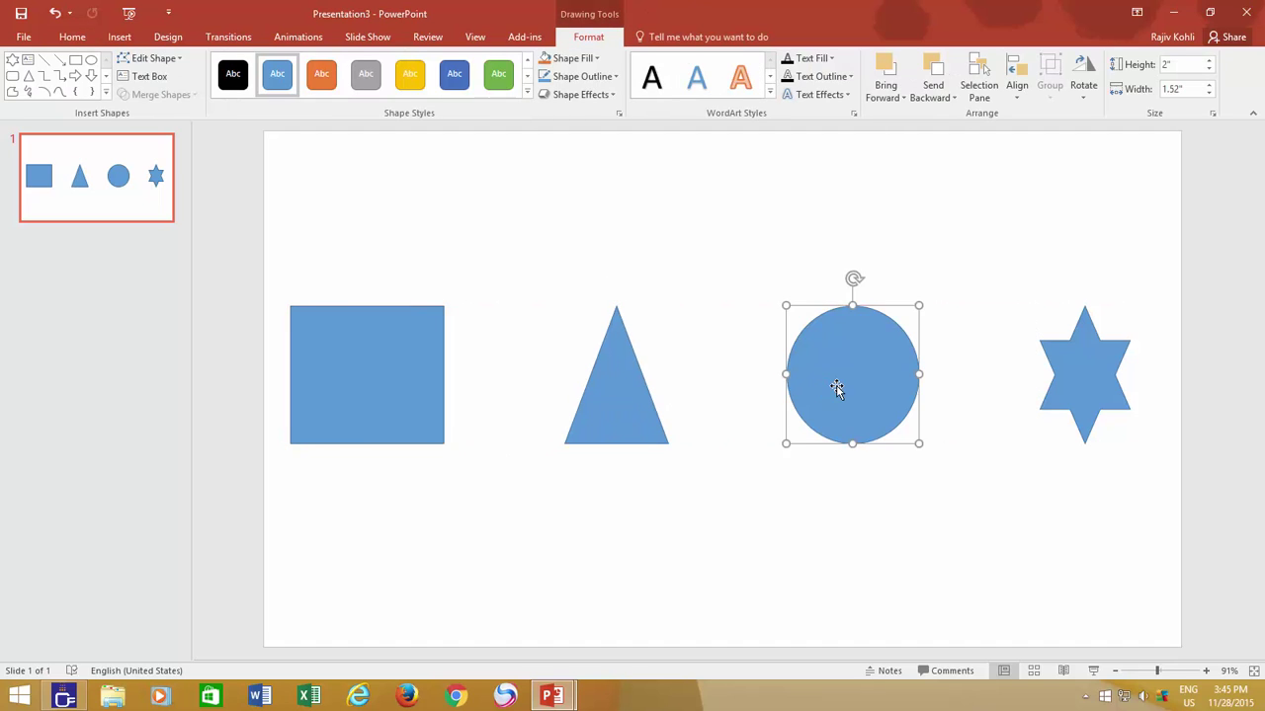
pyautogui.moveTo(837, 388); pyautogui.dragTo(832, 387)
pyautogui.click(620, 411)
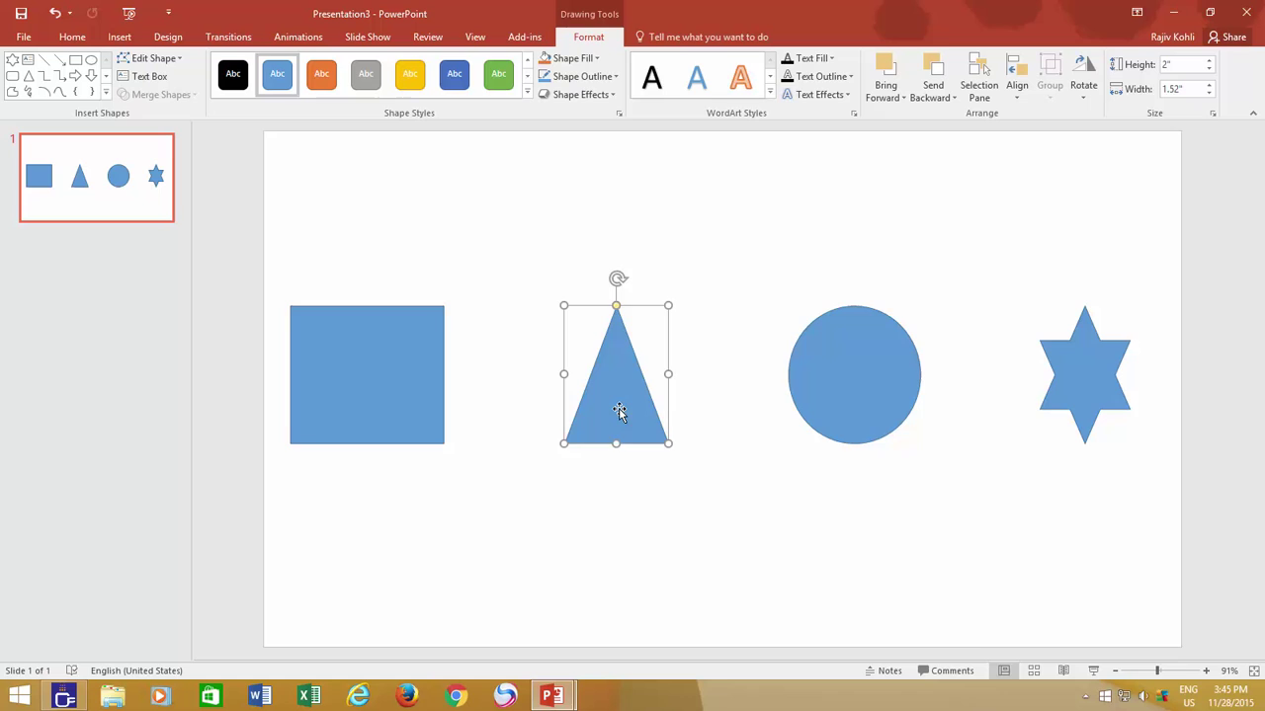
pyautogui.moveTo(620, 411); pyautogui.dragTo(618, 406)
pyautogui.moveTo(418, 412); pyautogui.dragTo(437, 415)
pyautogui.moveTo(852, 404); pyautogui.dragTo(854, 405)
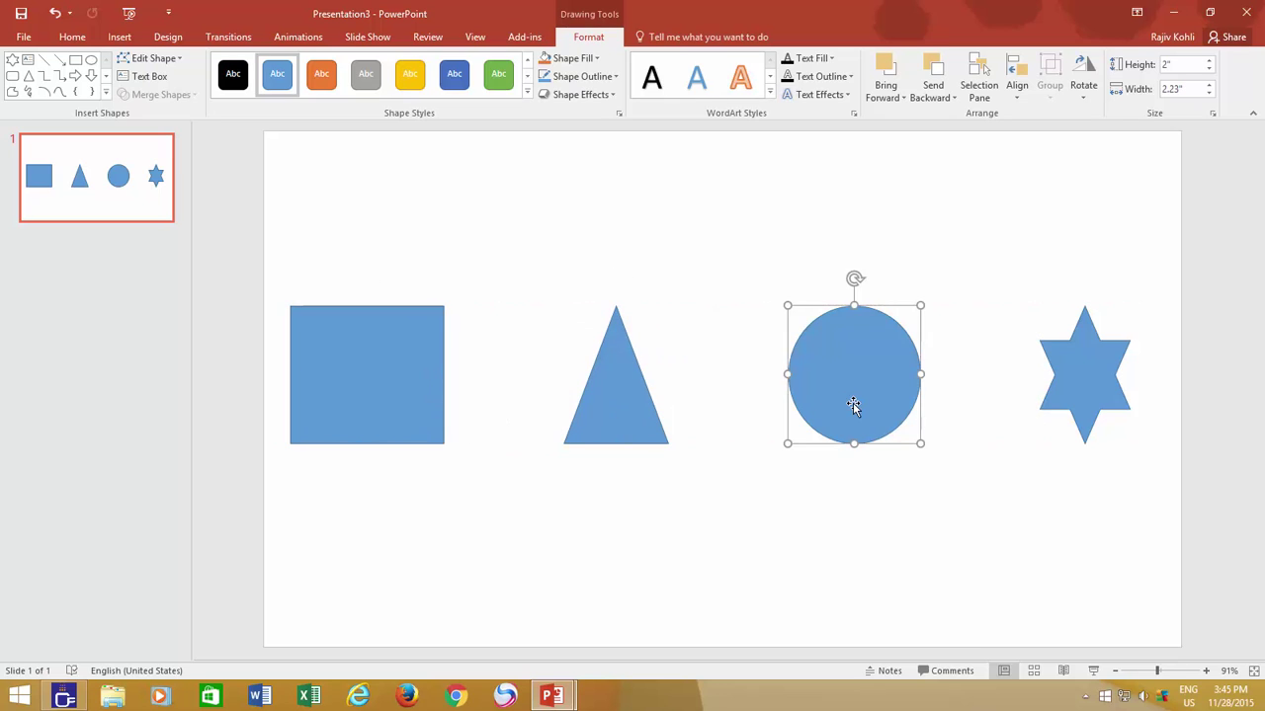
pyautogui.moveTo(1094, 392); pyautogui.dragTo(1062, 396)
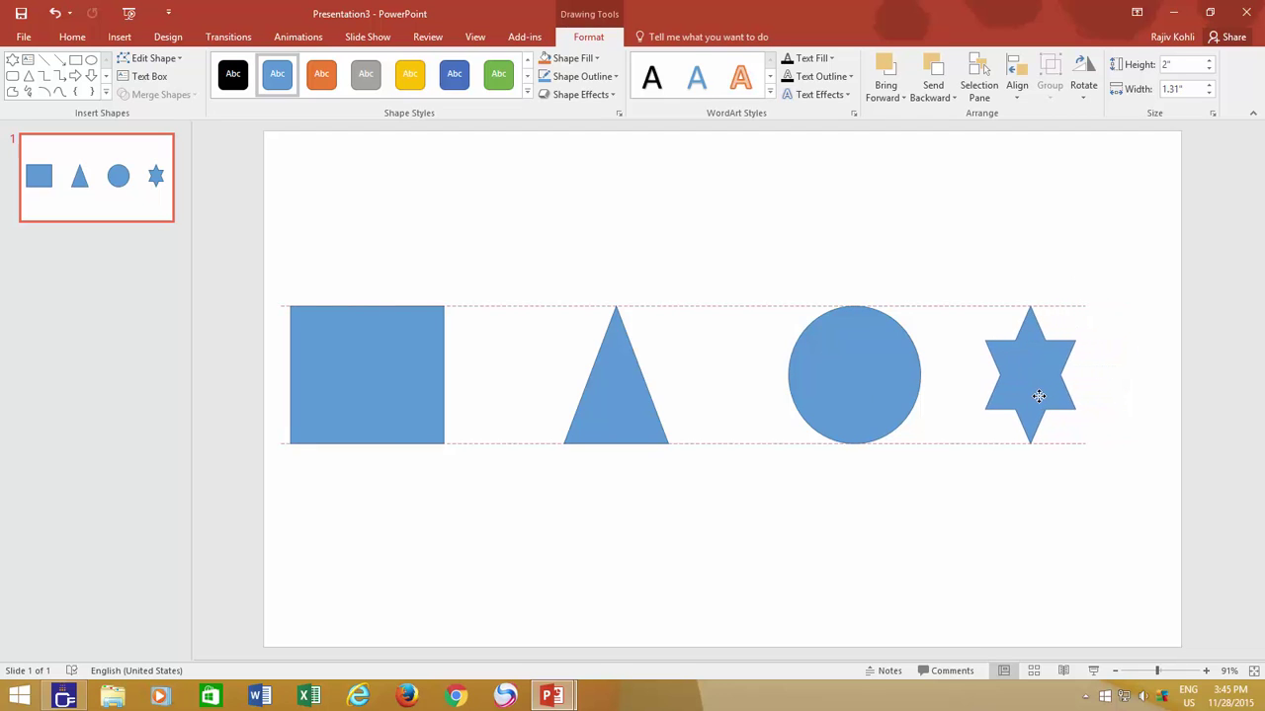
pyautogui.moveTo(1062, 396); pyautogui.dragTo(1097, 397)
pyautogui.click(1038, 563)
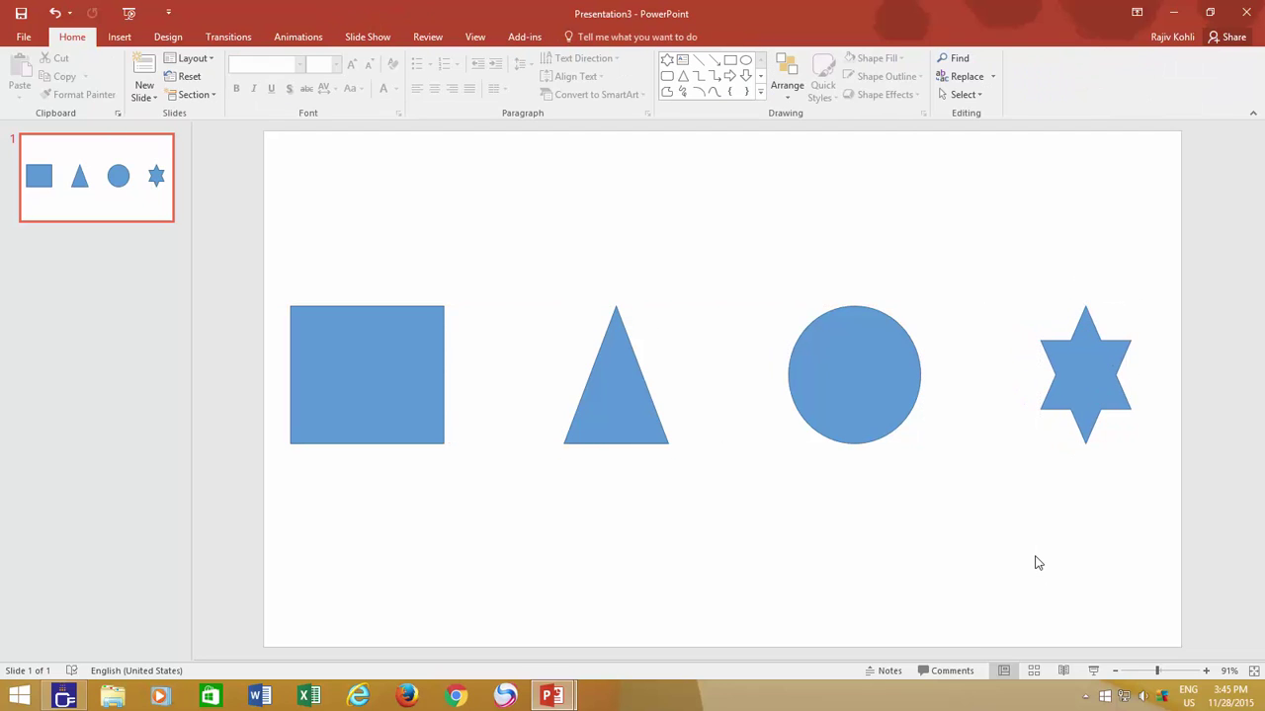